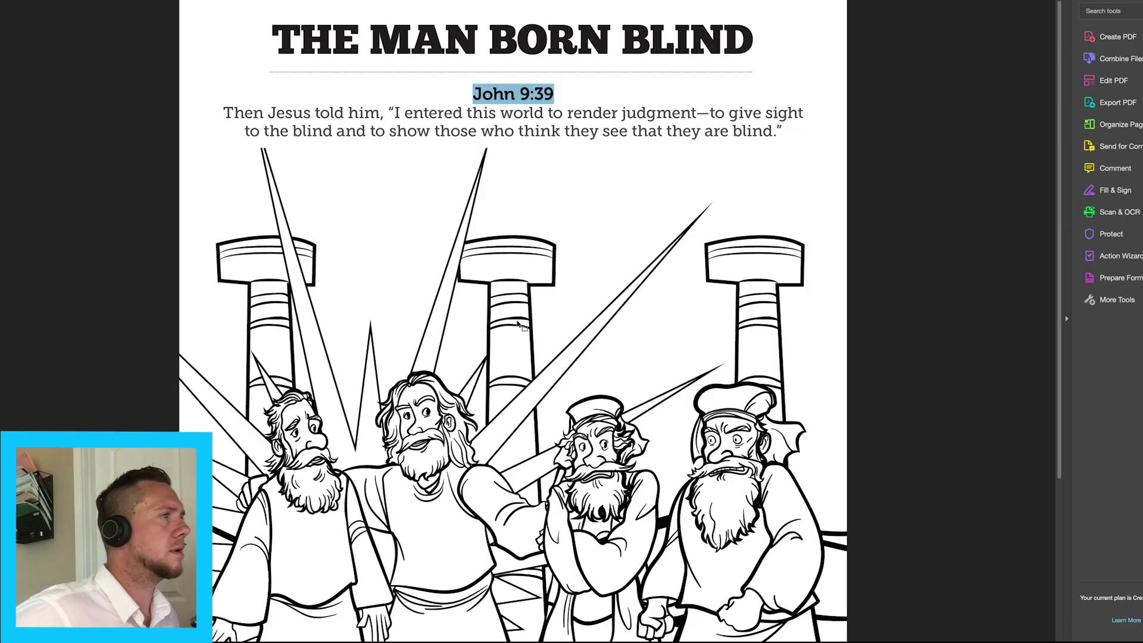
scroll(517, 323, "down", 1)
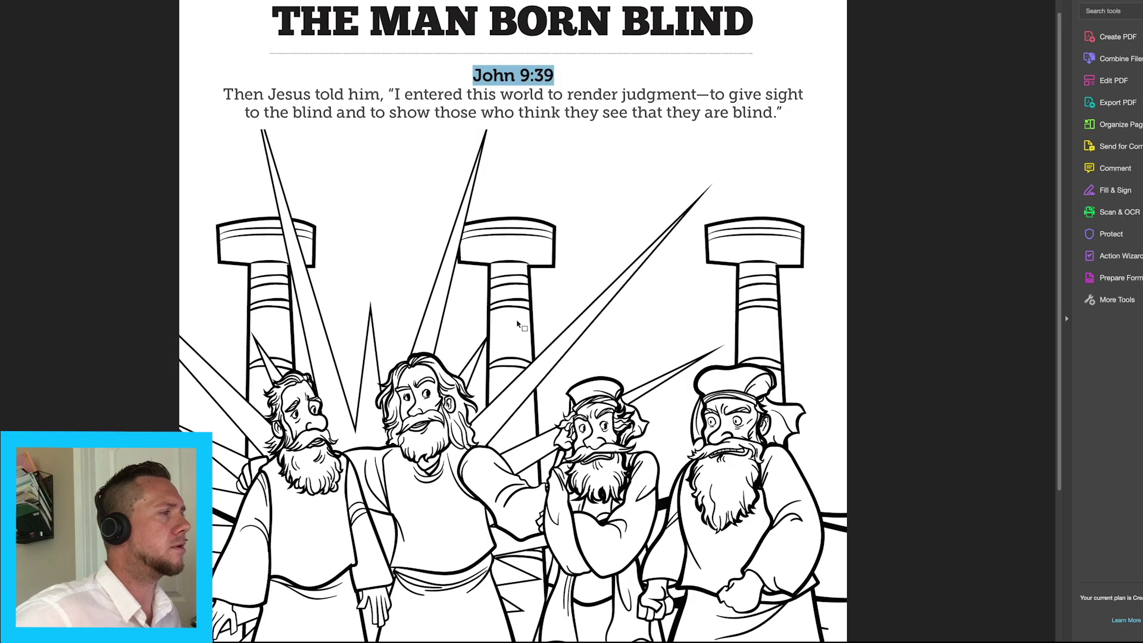
scroll(517, 323, "up", 1)
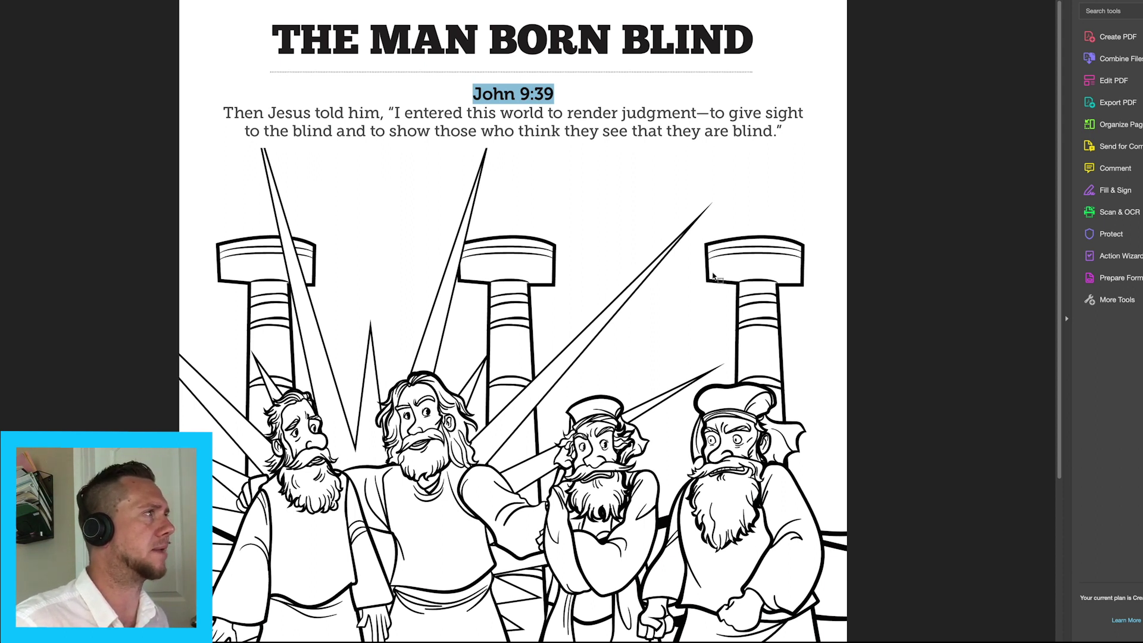
left_click(515, 97)
left_click_drag(475, 93, 774, 132)
left_click(774, 132)
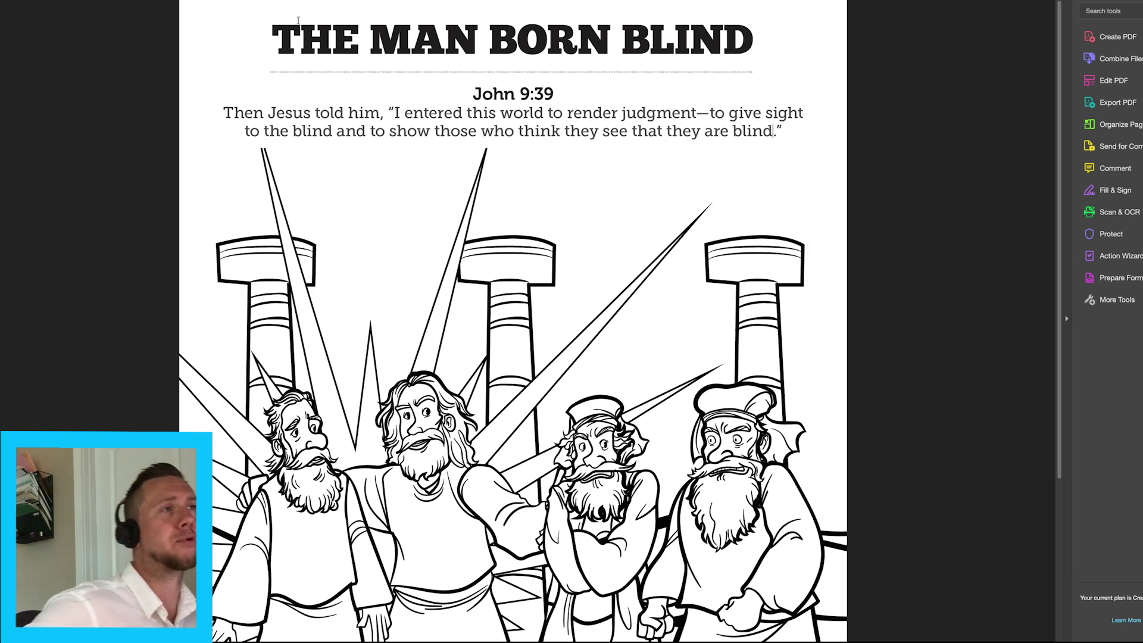
key("super+Tab")
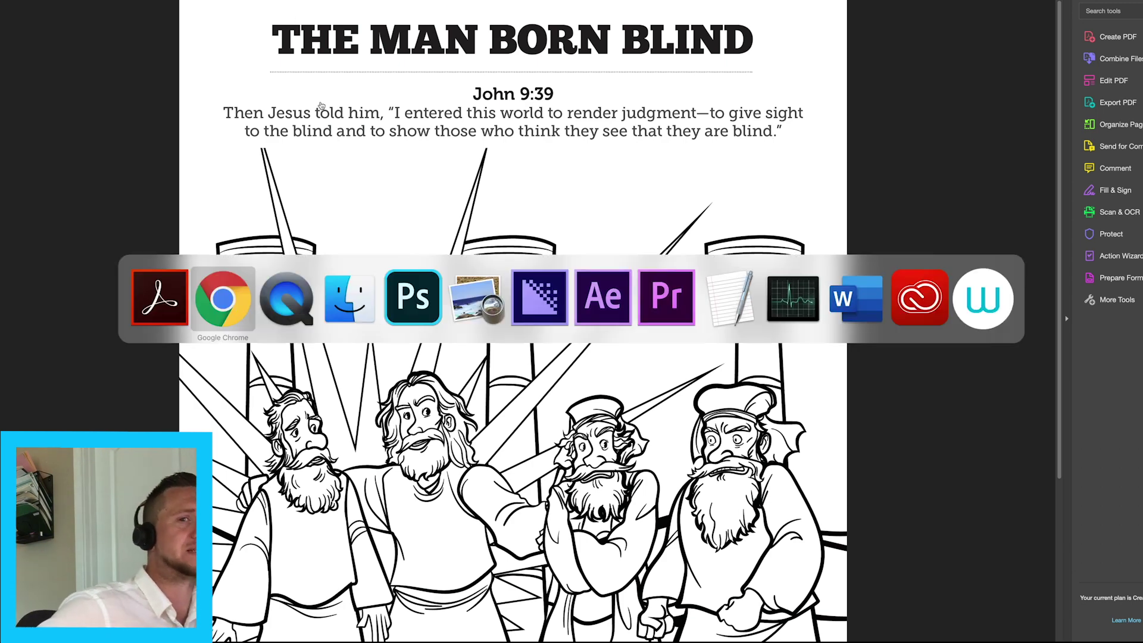
left_click(224, 297)
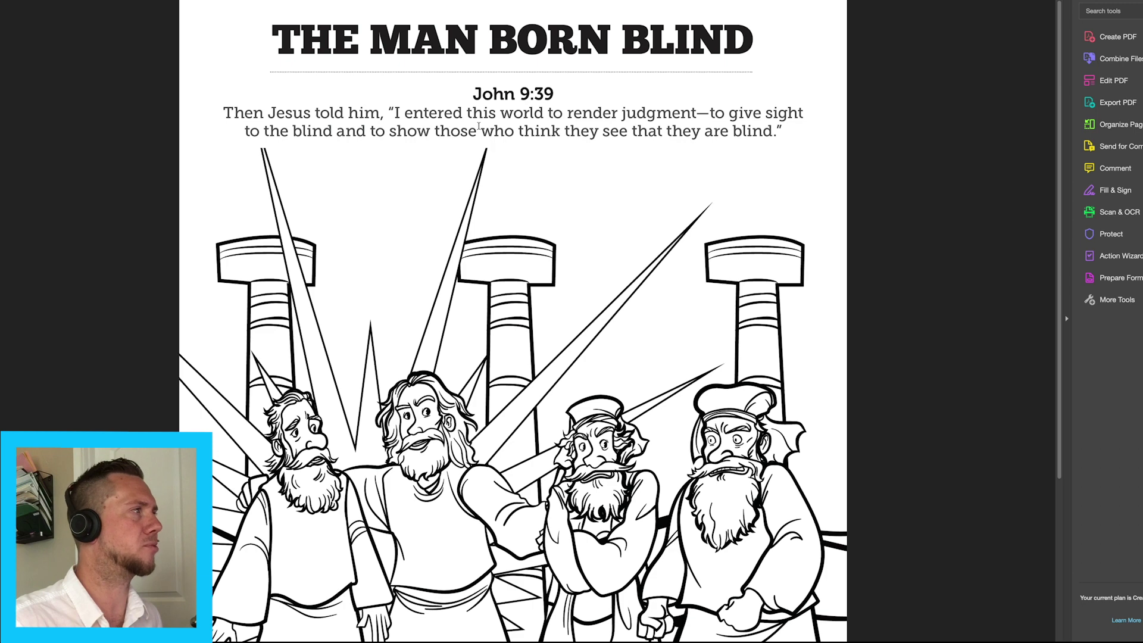
scroll(470, 124, "down", 1)
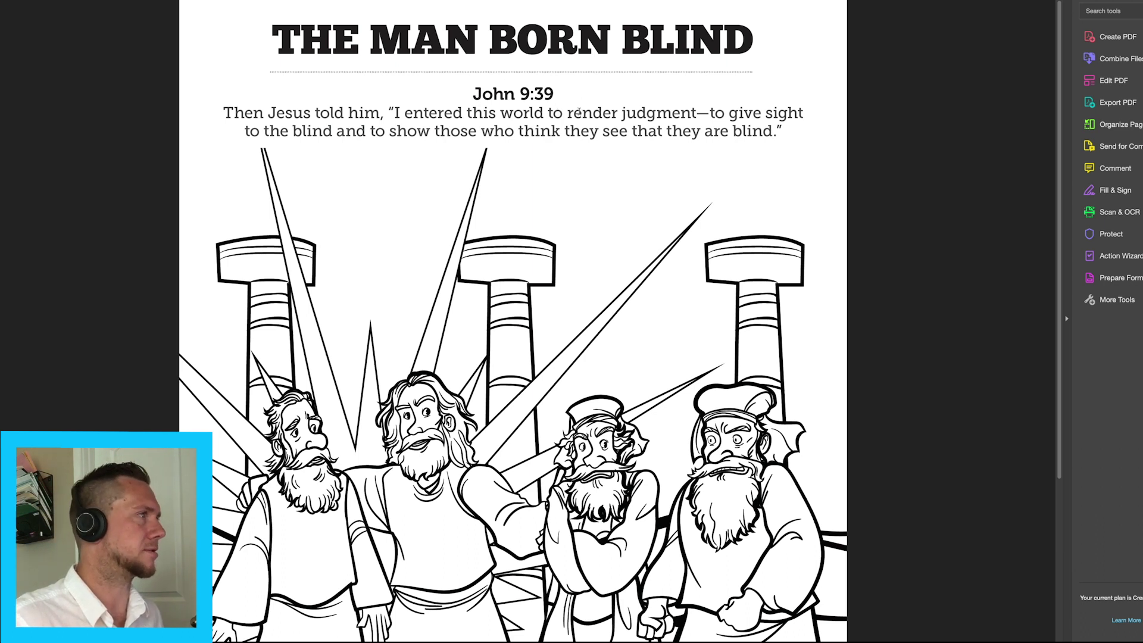
Step: Turn on PDF editing for the text of the coloring page
left_click(1113, 81)
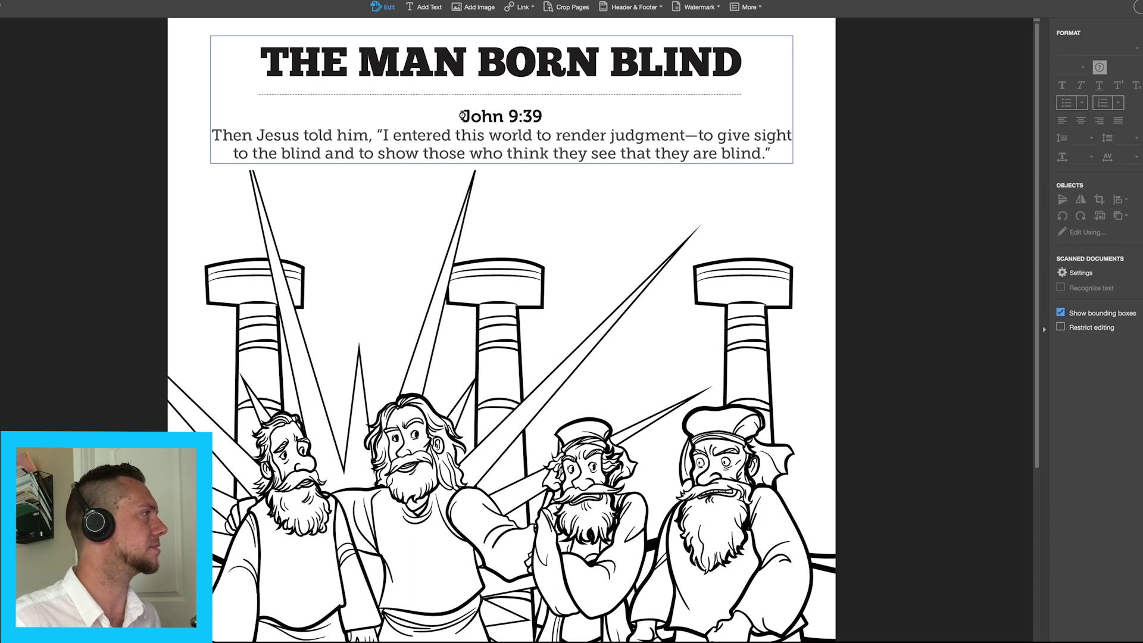
left_click_drag(462, 115, 518, 117)
Step: Try replacing the verse paragraph under the John 9:39 heading with the test text "afasdf", and undo the replacement
left_click_drag(212, 136, 775, 154)
type("afasdf")
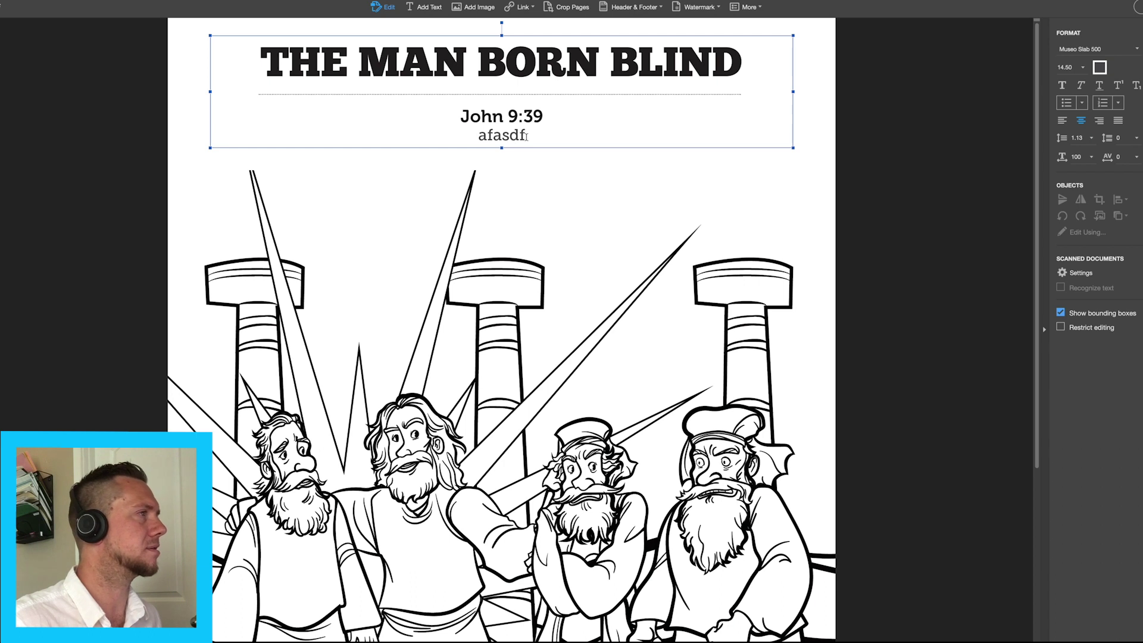
key("super+z")
triple_click(389, 139)
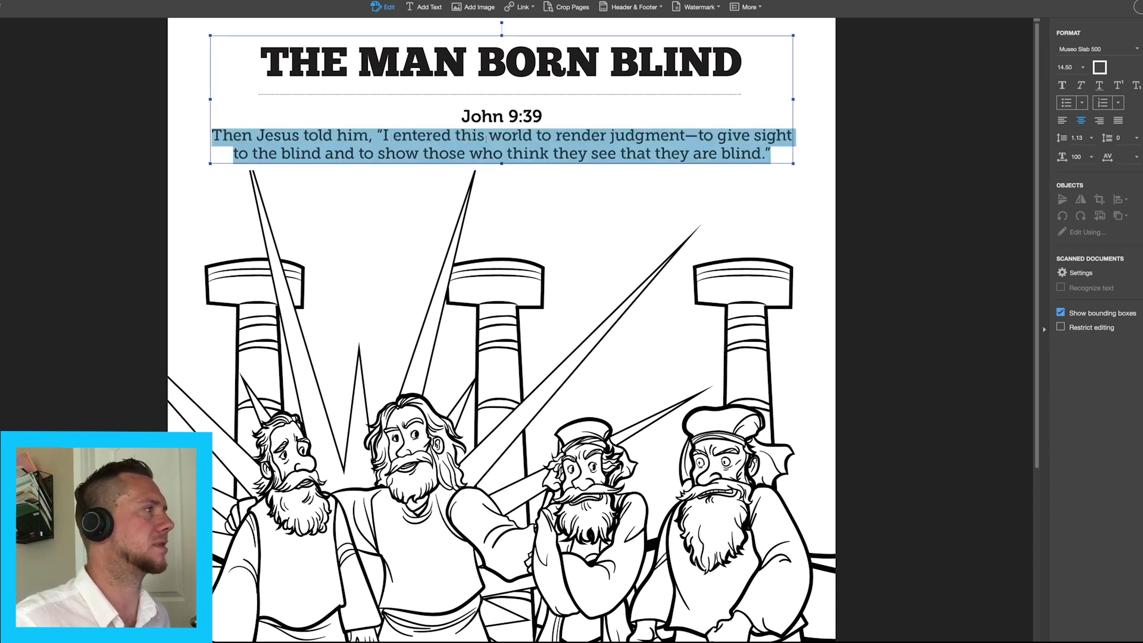
Step: Switch to Chrome and bring up the BibleGateway page for John 9:39
key("super+Tab")
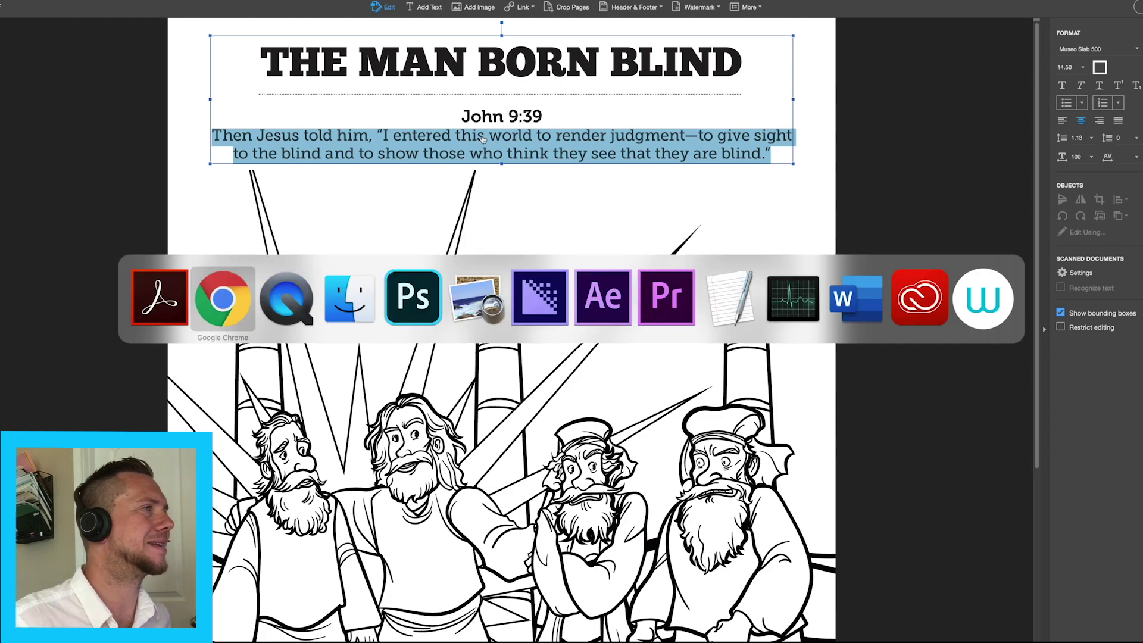
left_click(230, 275)
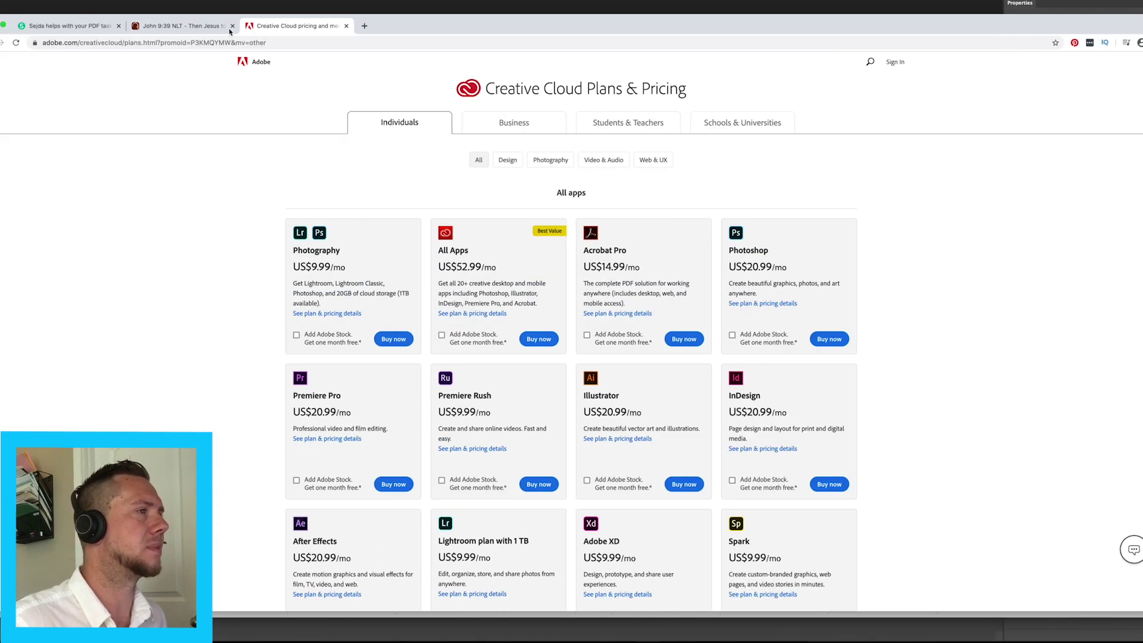
left_click(190, 31)
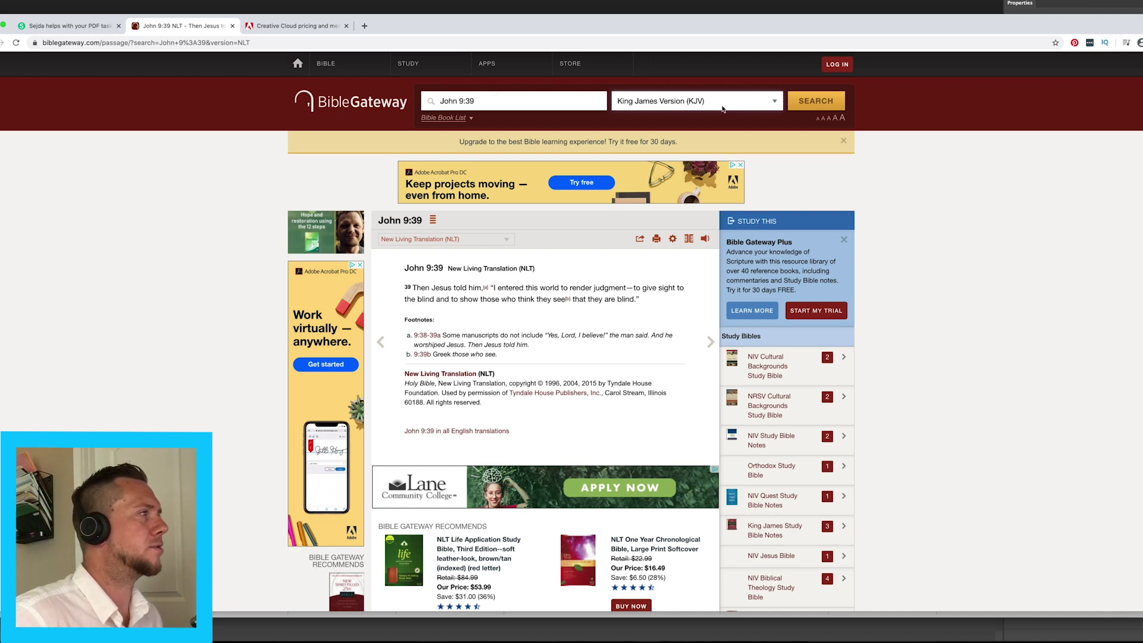
left_click(423, 97)
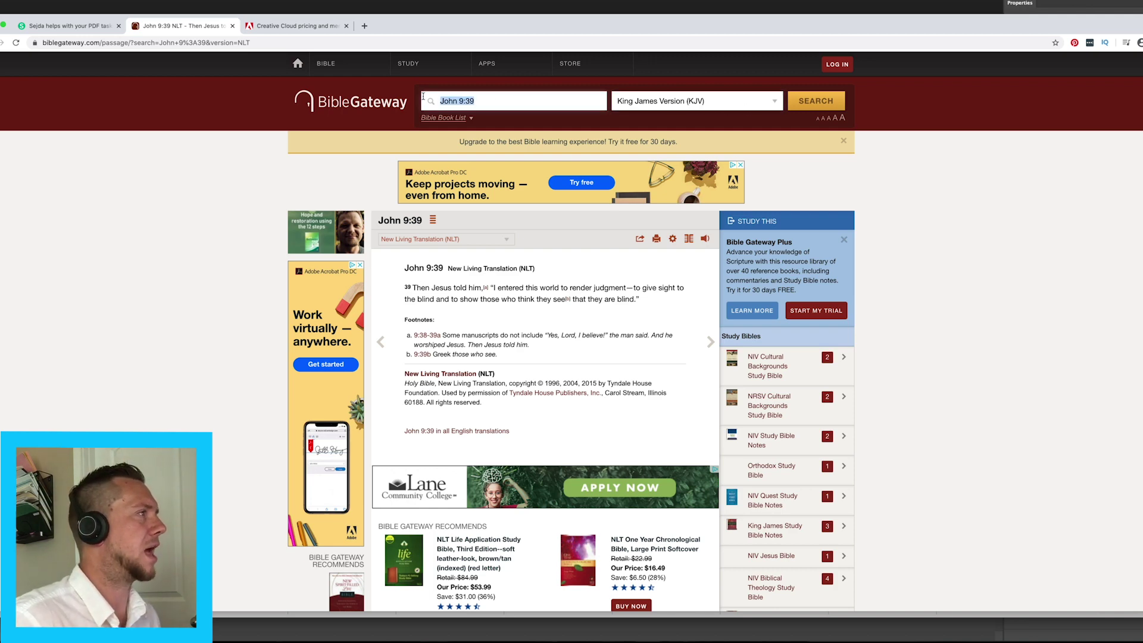
left_click(775, 103)
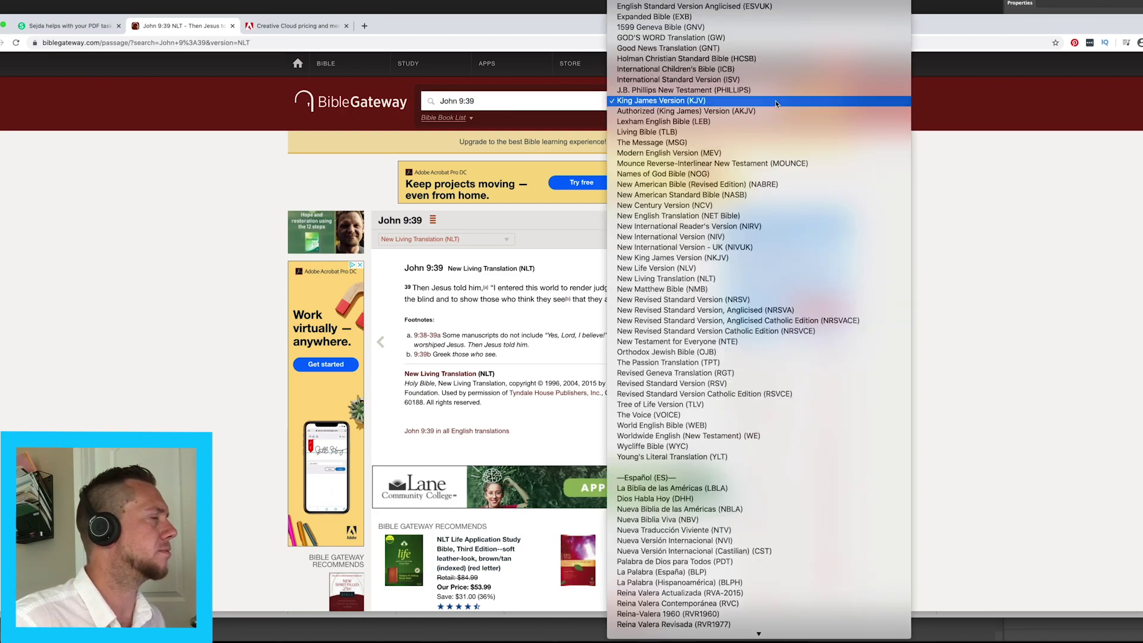
scroll(776, 114, "down", 20)
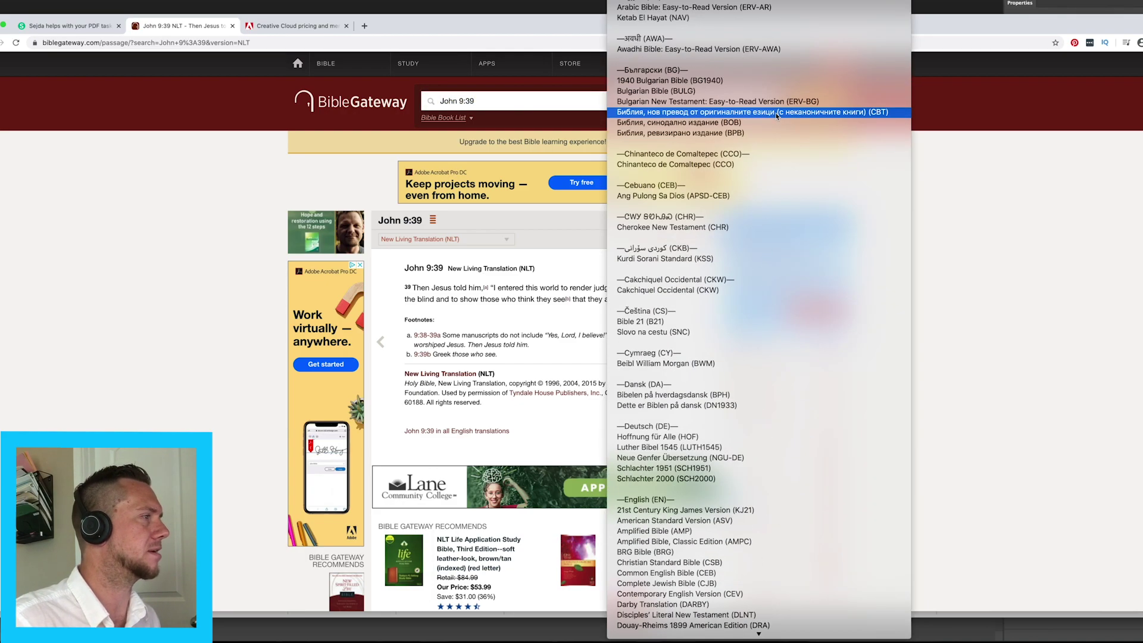
scroll(775, 113, "up", 15)
key("Escape")
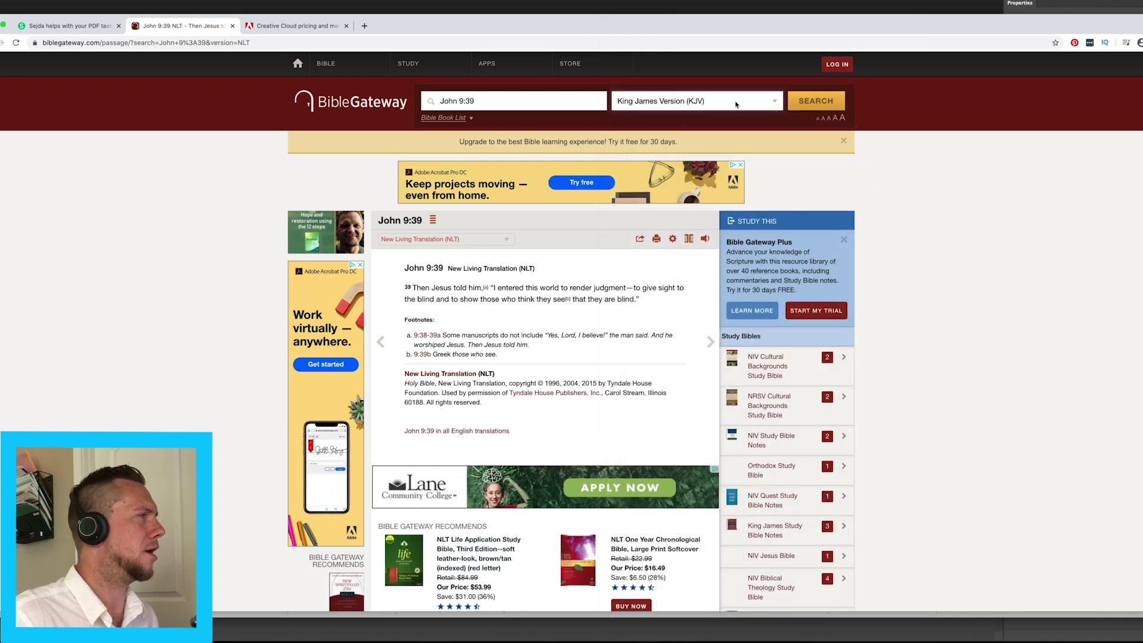
Step: Look up John 9:39 in the King James Version (KJV) and copy the verse text
left_click(778, 104)
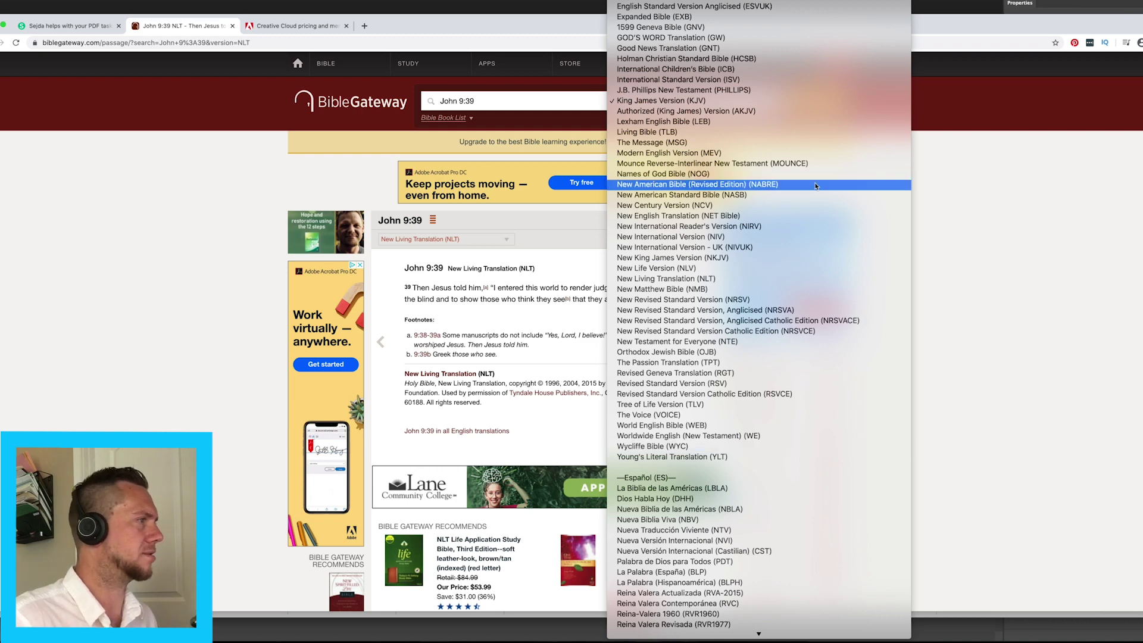
left_click(719, 101)
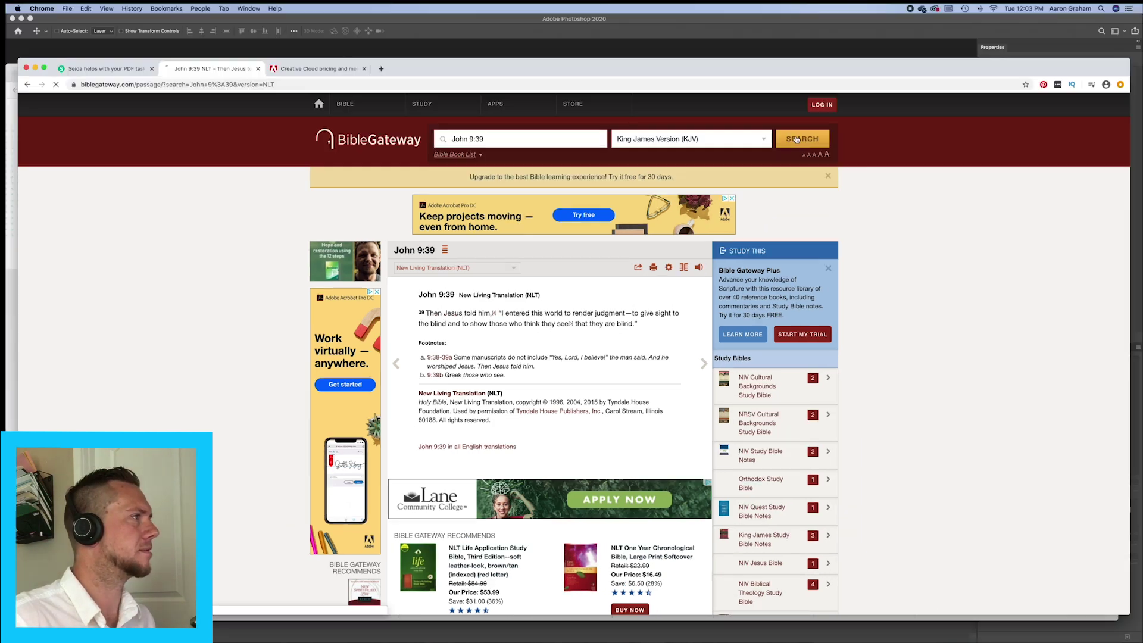
key("Return")
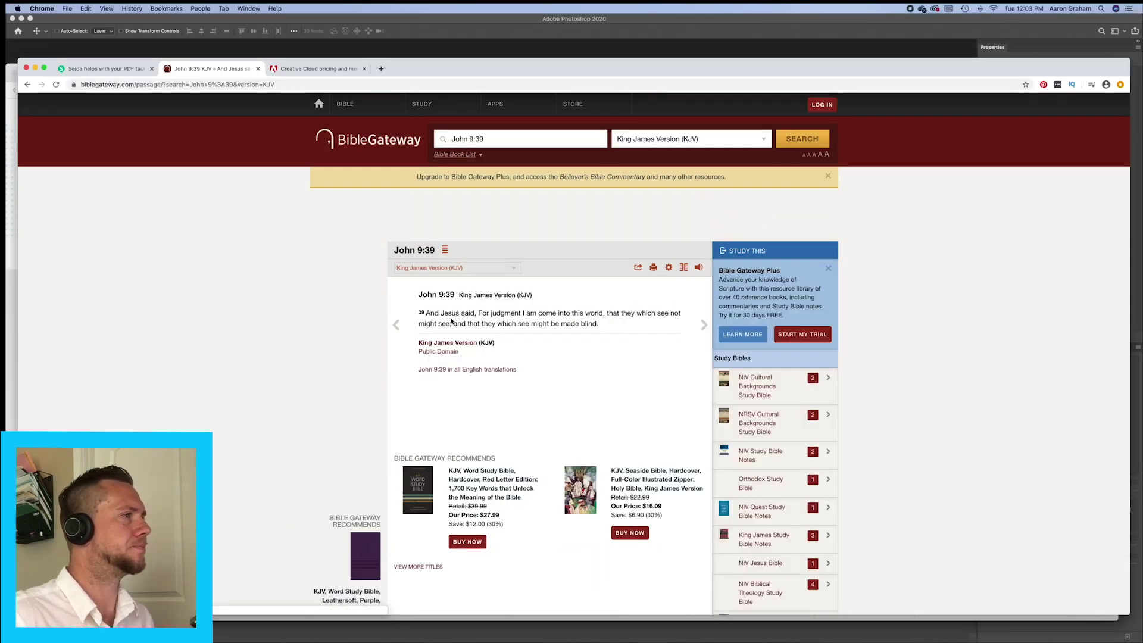
left_click_drag(425, 312, 607, 327)
key("super+c")
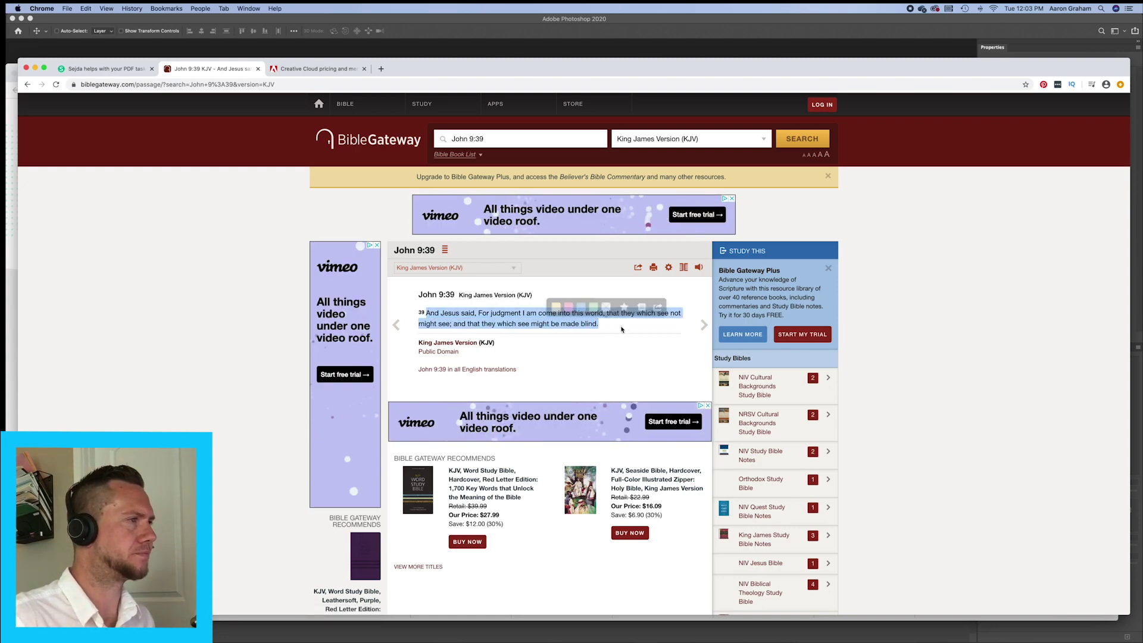
Step: Switch back to Acrobat and replace the verse paragraph under the John 9:39 heading with the copied King James text
key("super+Tab")
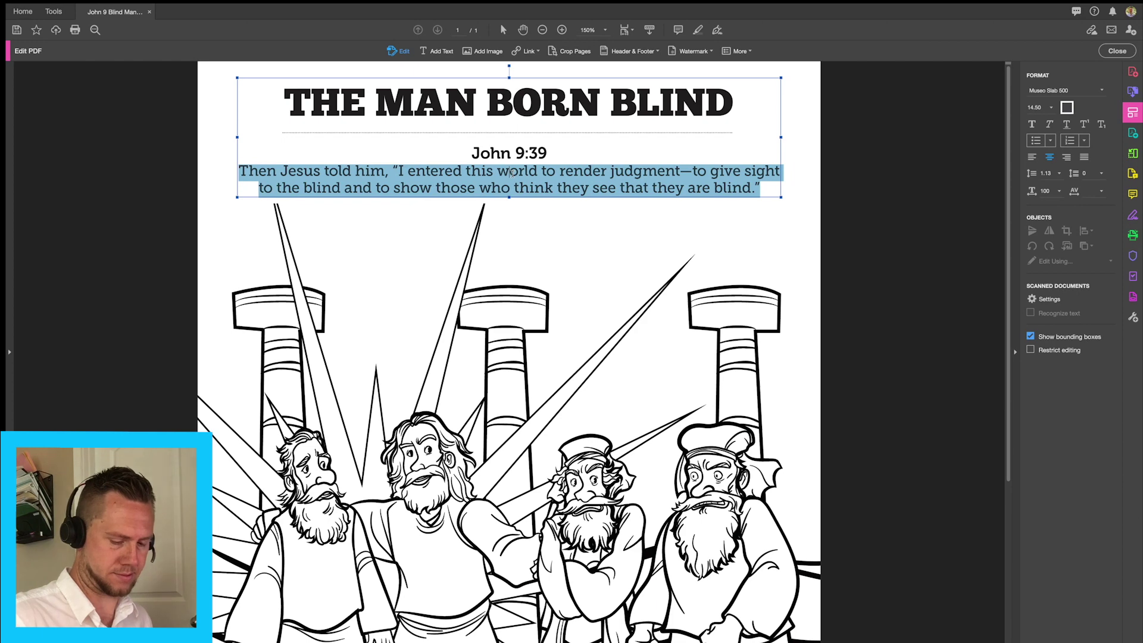
left_click(477, 173)
left_click_drag(239, 171, 757, 189)
key("super+v")
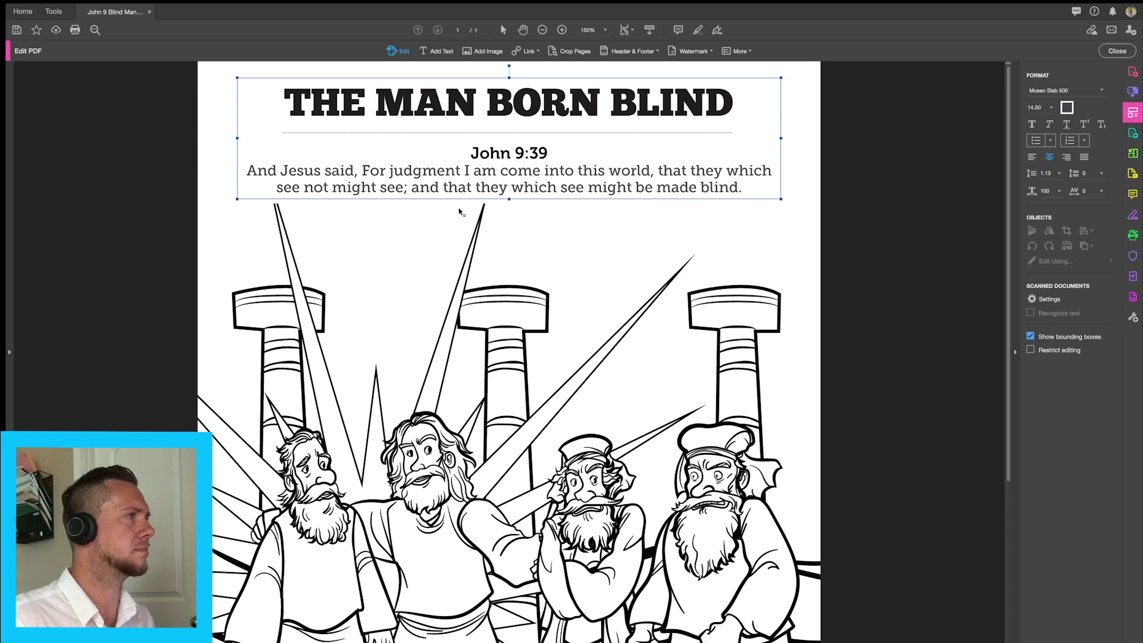
scroll(456, 220, "down", 1)
scroll(455, 220, "up", 1)
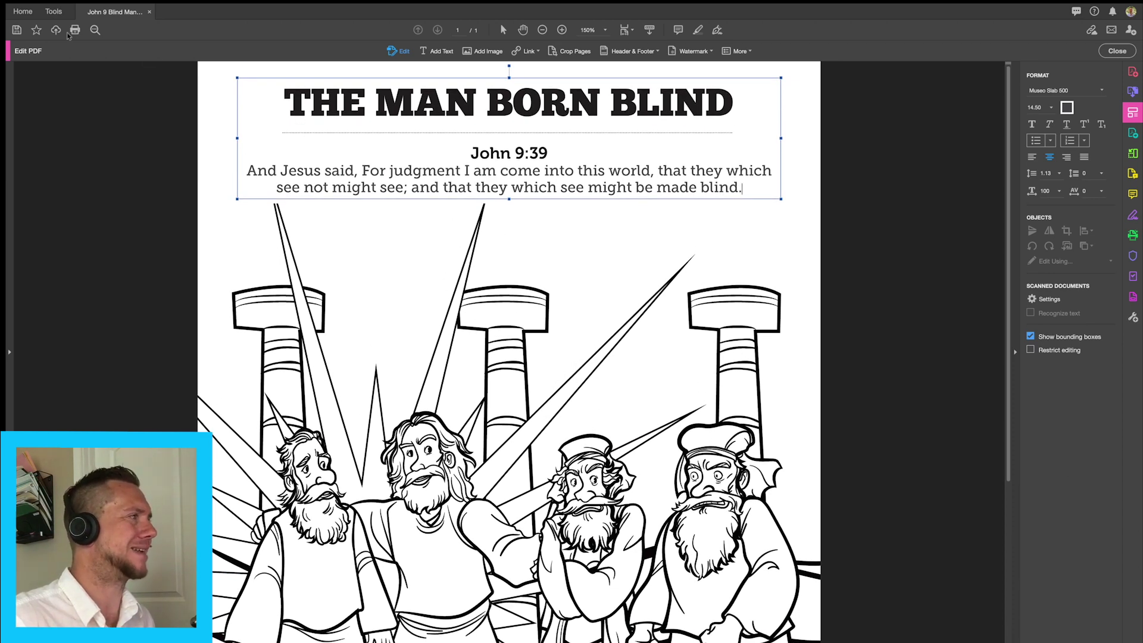
Step: Save a copy of the PDF to the Desktop as "John 9 Blind Man Bible coloring page - KJV"
mouse_move(43, 26)
left_click(90, 9)
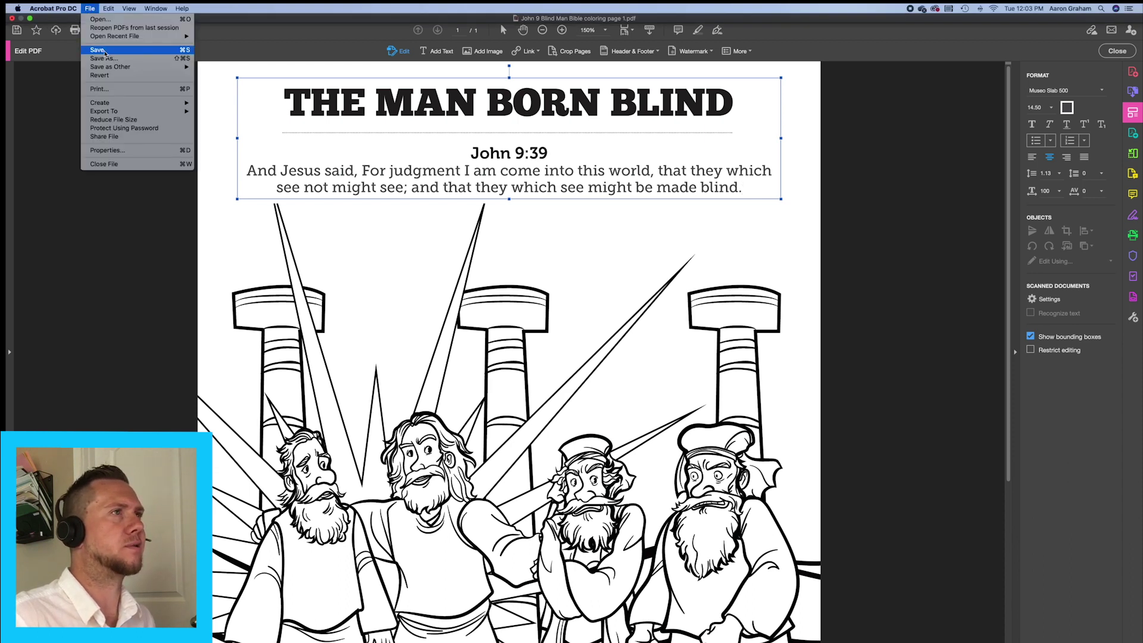
left_click(104, 59)
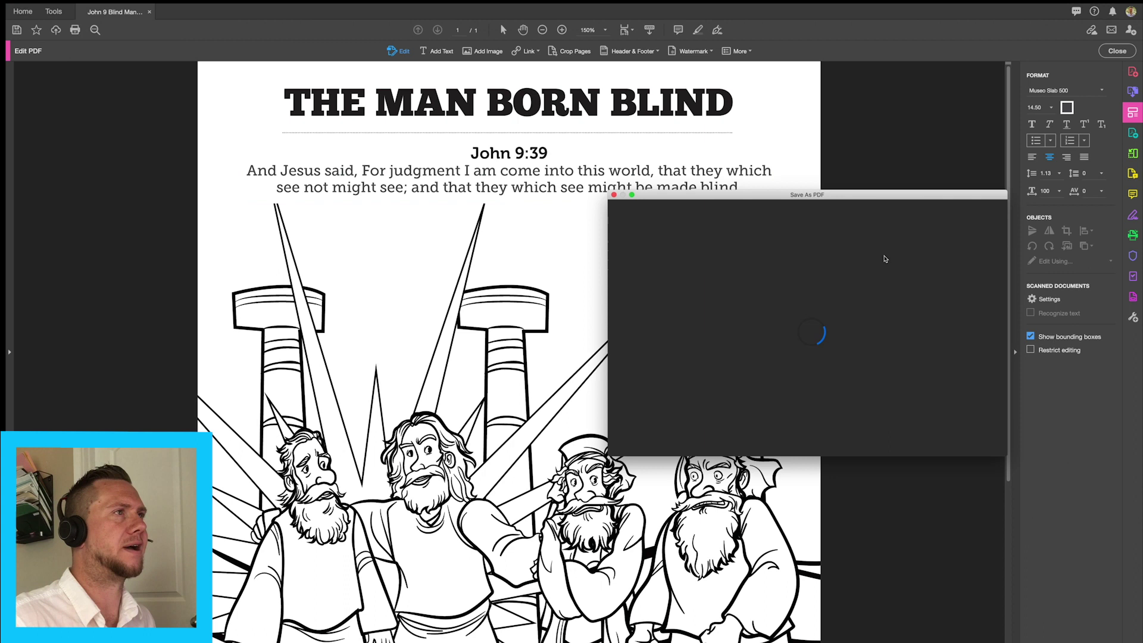
left_click(911, 439)
key("BackSpace")
type("- KJV")
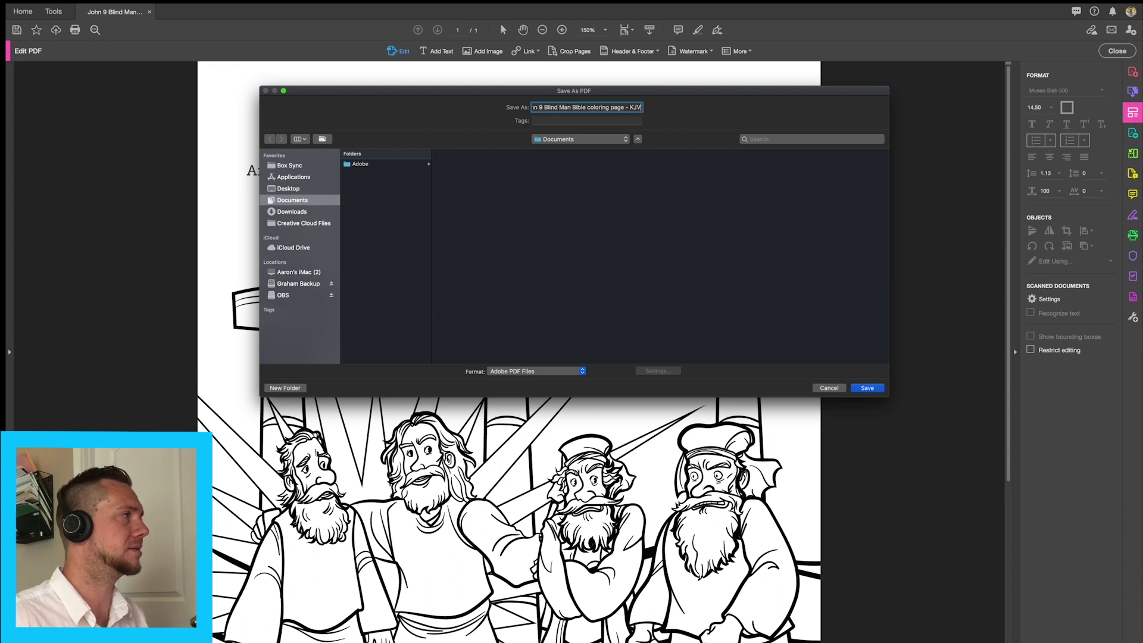
left_click(297, 188)
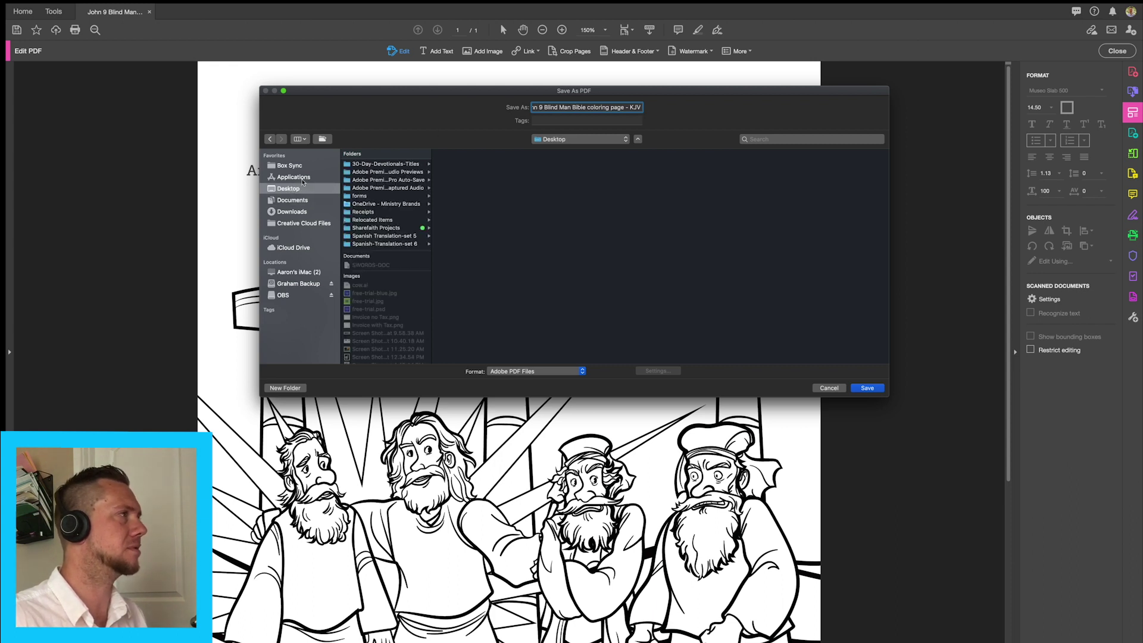
left_click(872, 390)
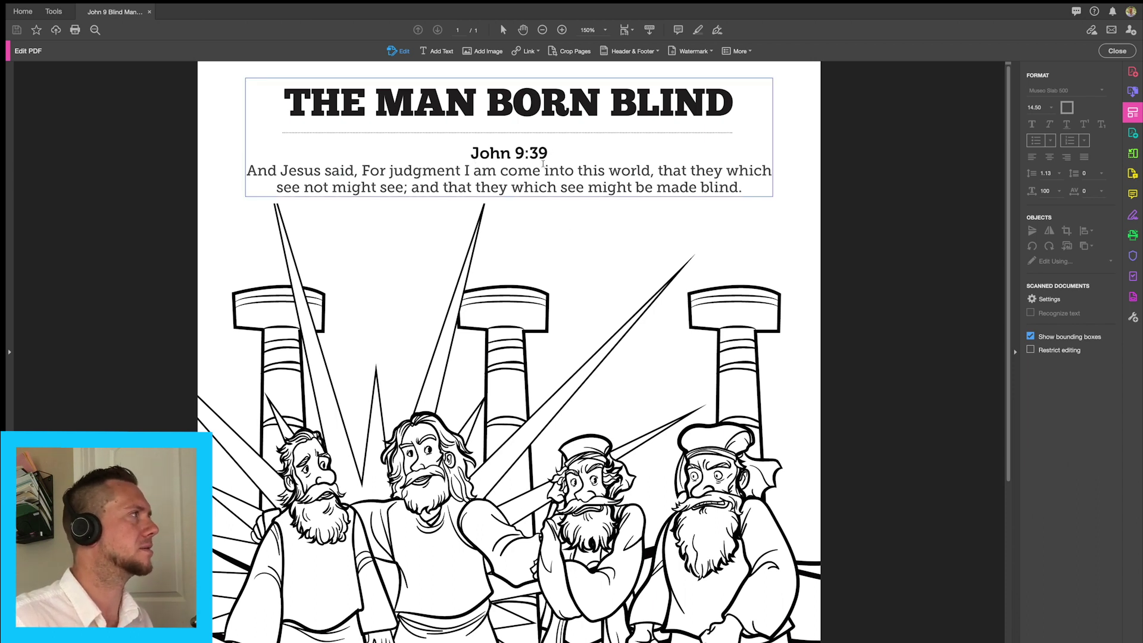
Step: Append "(KJV)" to the end of the verse paragraph under the John 9:39 heading
left_click(754, 189)
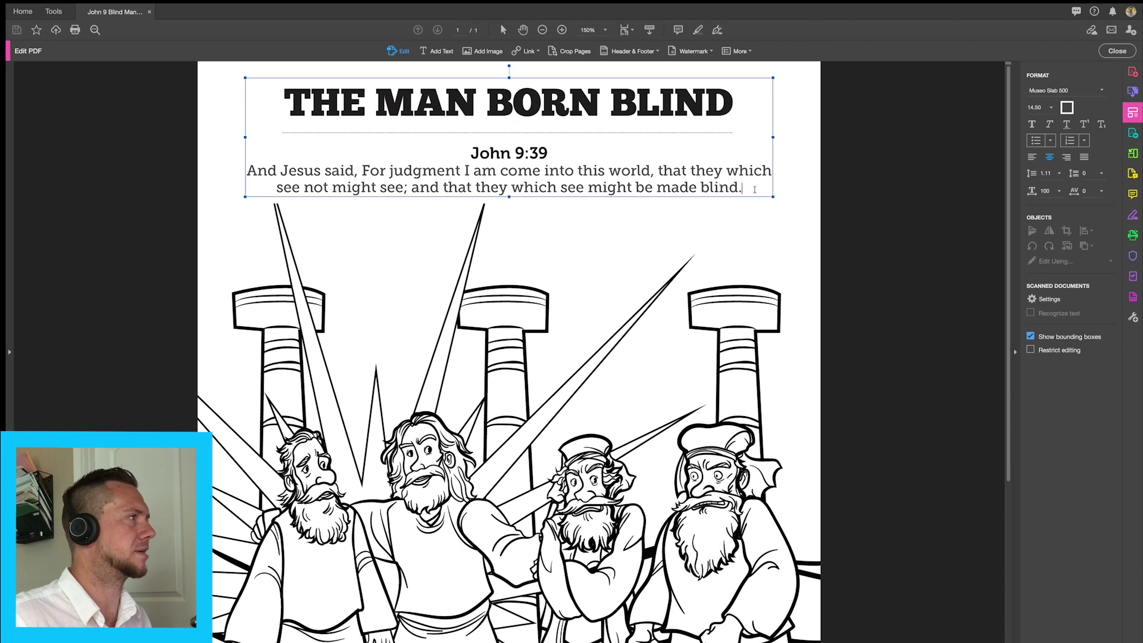
type("(")
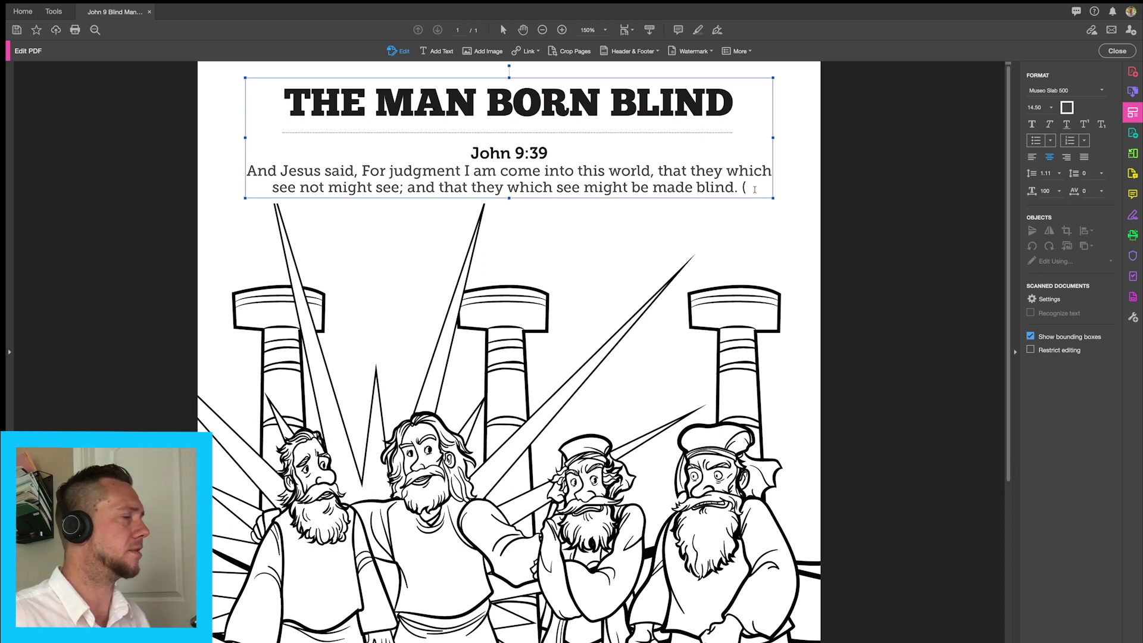
type("KVJ)")
key("BackSpace")
key("BackSpace")
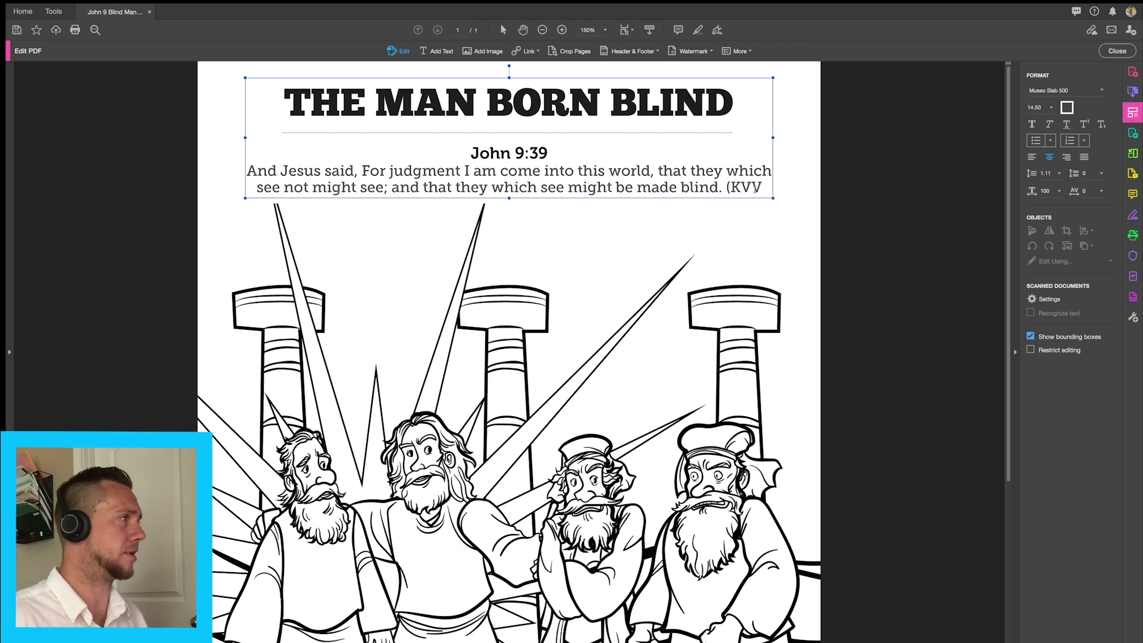
key("BackSpace")
type("JV)")
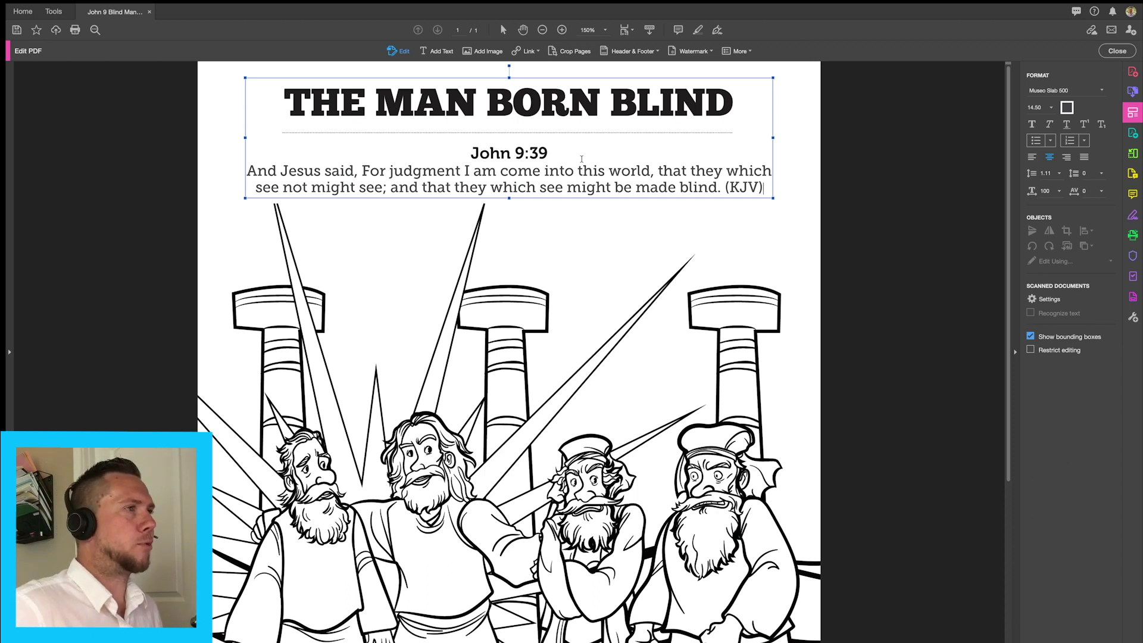
Step: Switch to Chrome and bring up the Sejda PDF tools home page
key("super+Tab")
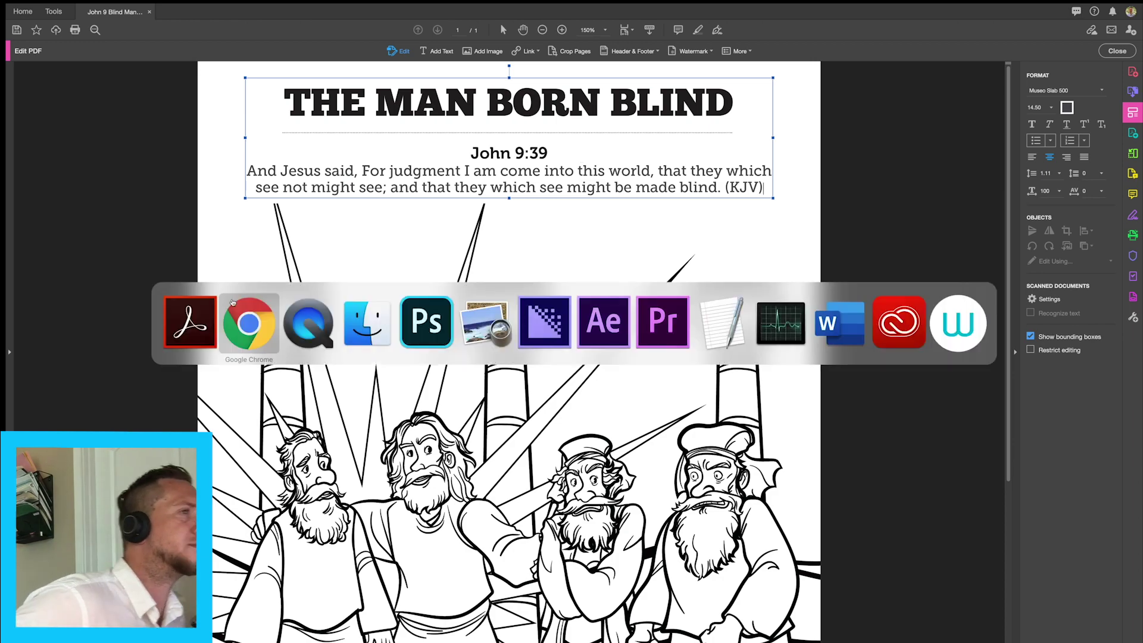
left_click(232, 302)
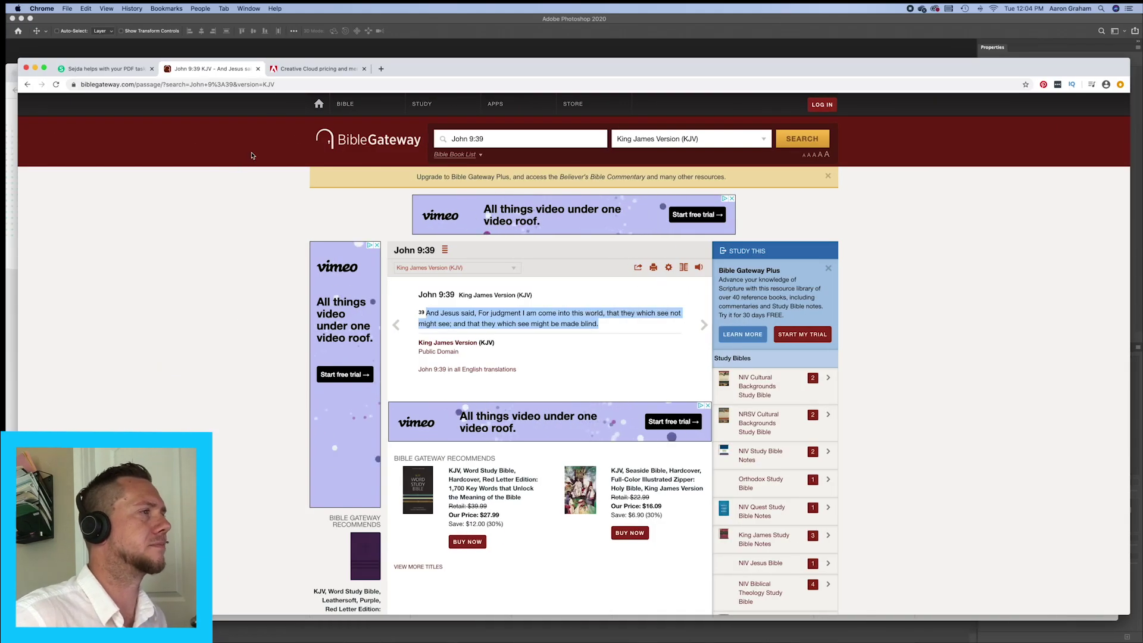
left_click(117, 69)
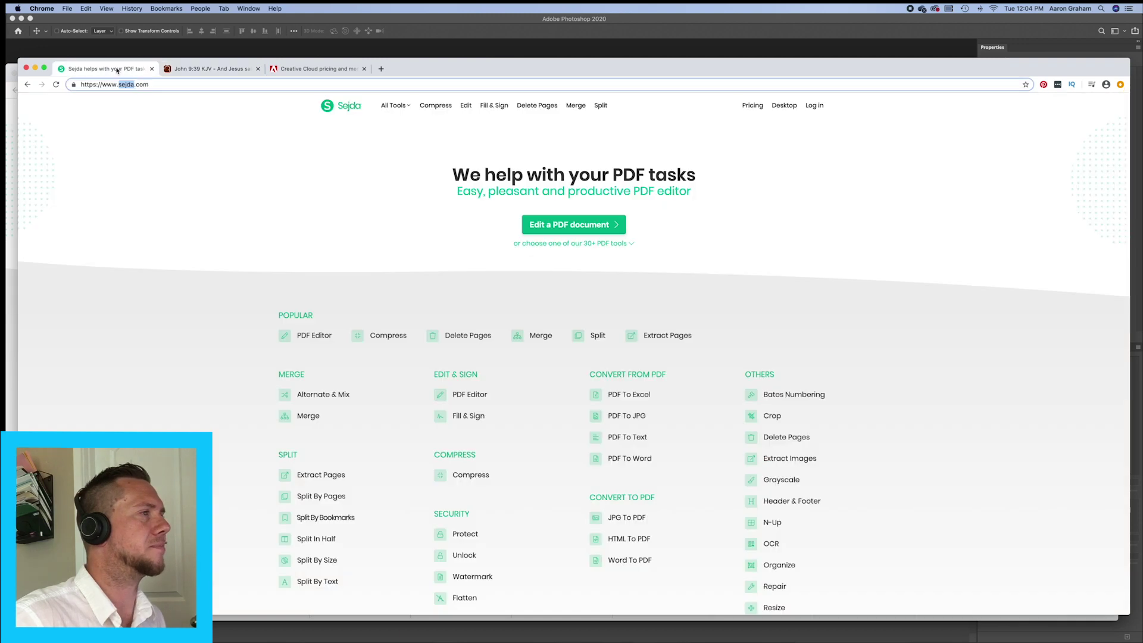
left_click(160, 85)
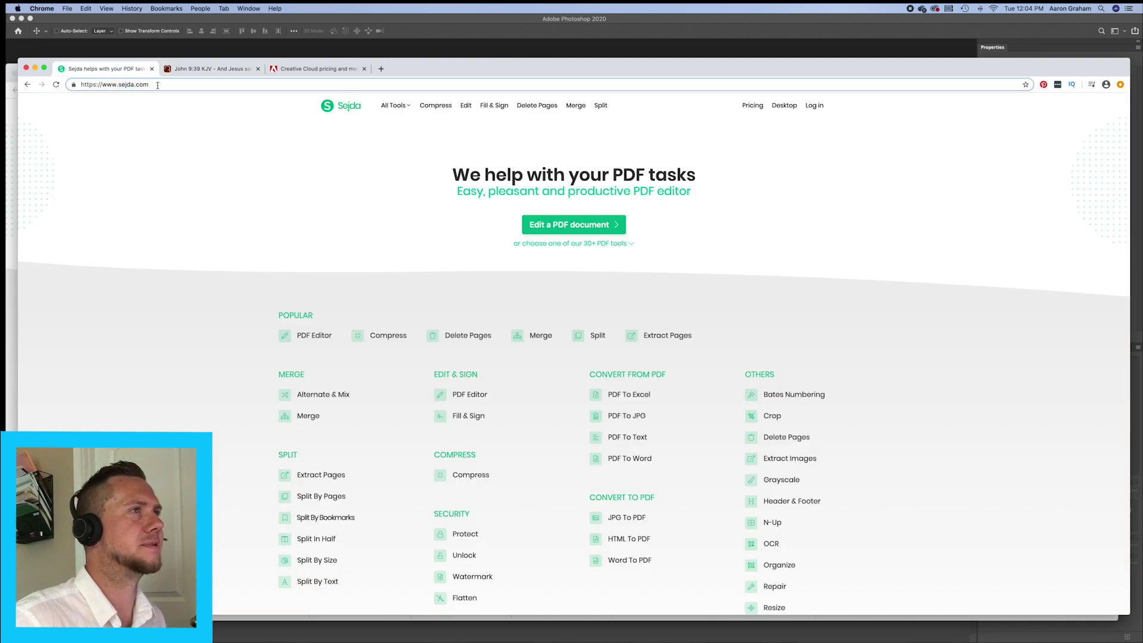
left_click_drag(153, 85, 85, 84)
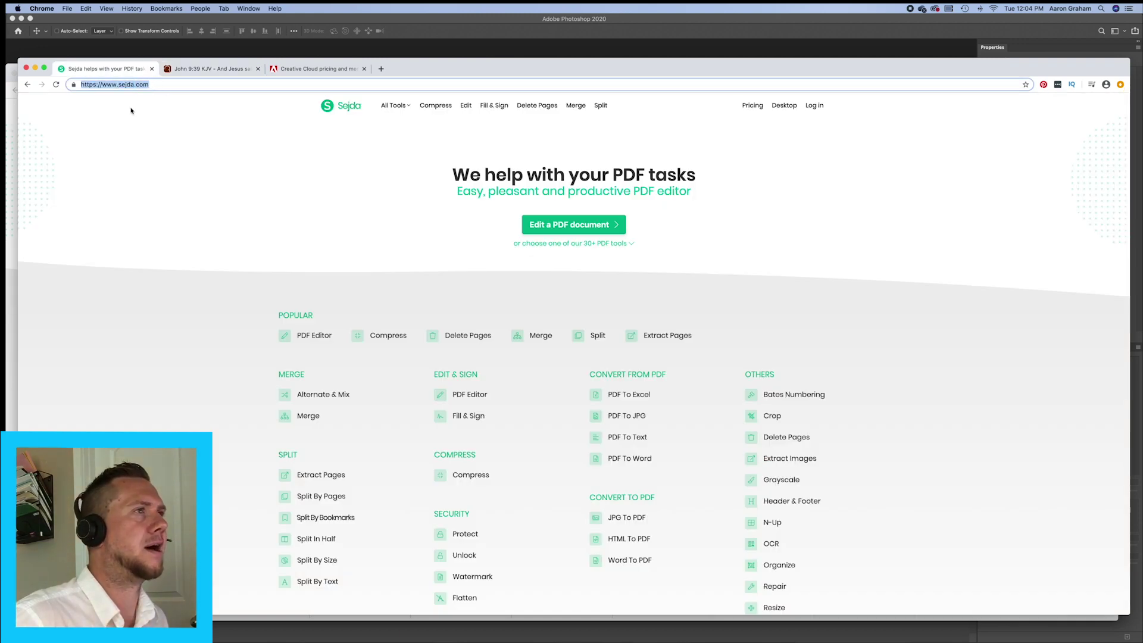
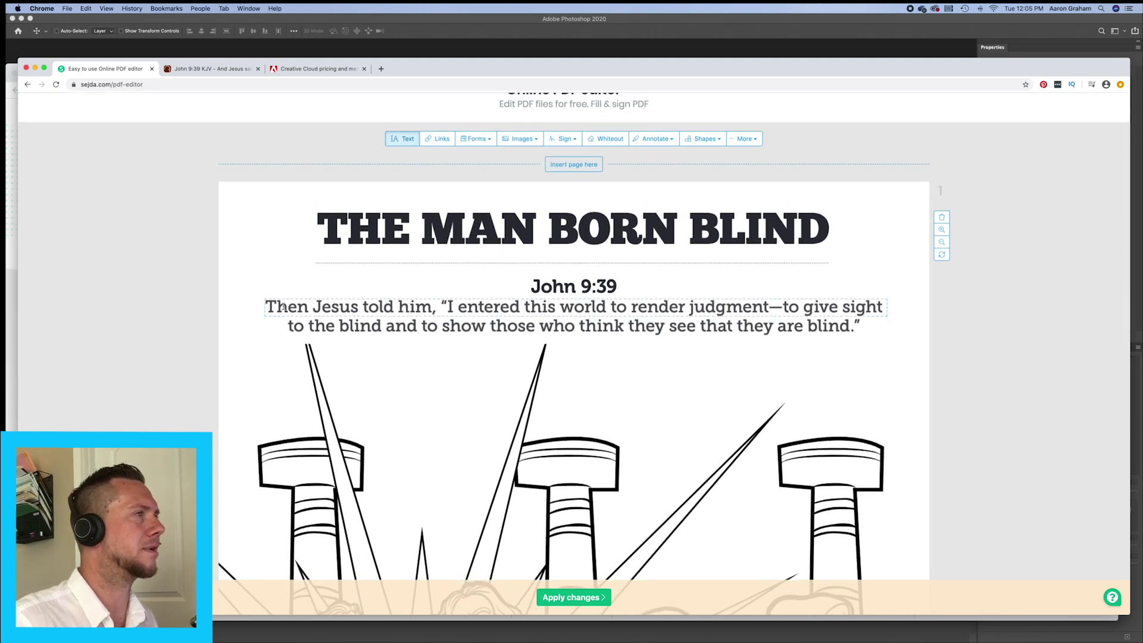
Step: Delete the second line of the verse under the John 9:39 heading in the PDF editor
left_click(283, 306)
triple_click(270, 306)
left_click(268, 306)
left_click(466, 327)
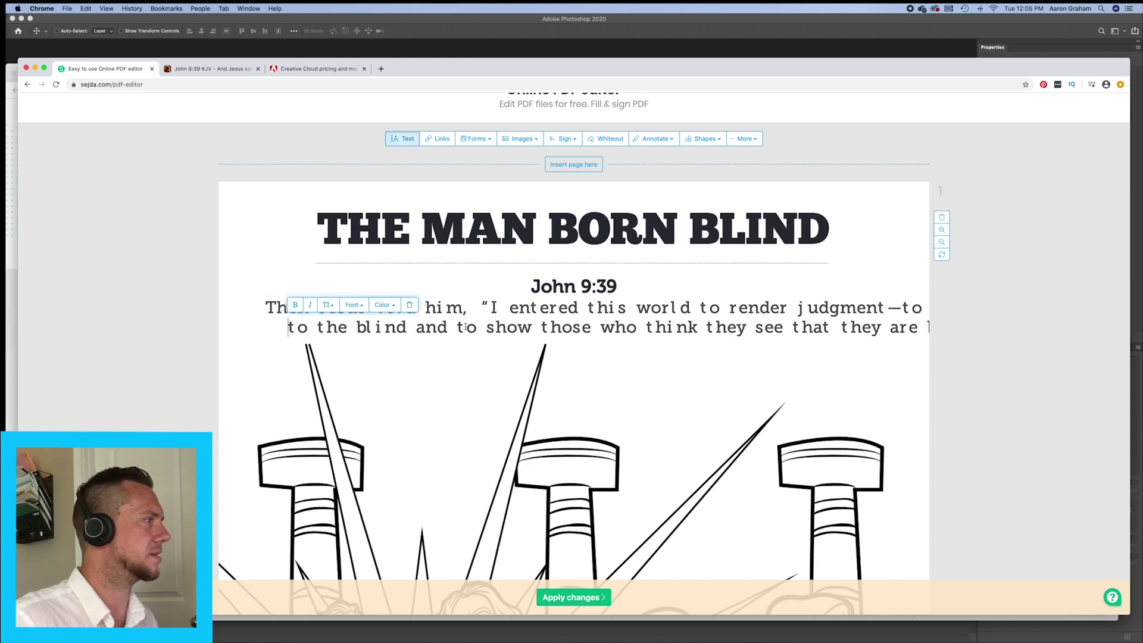
left_click_drag(910, 329, 765, 328)
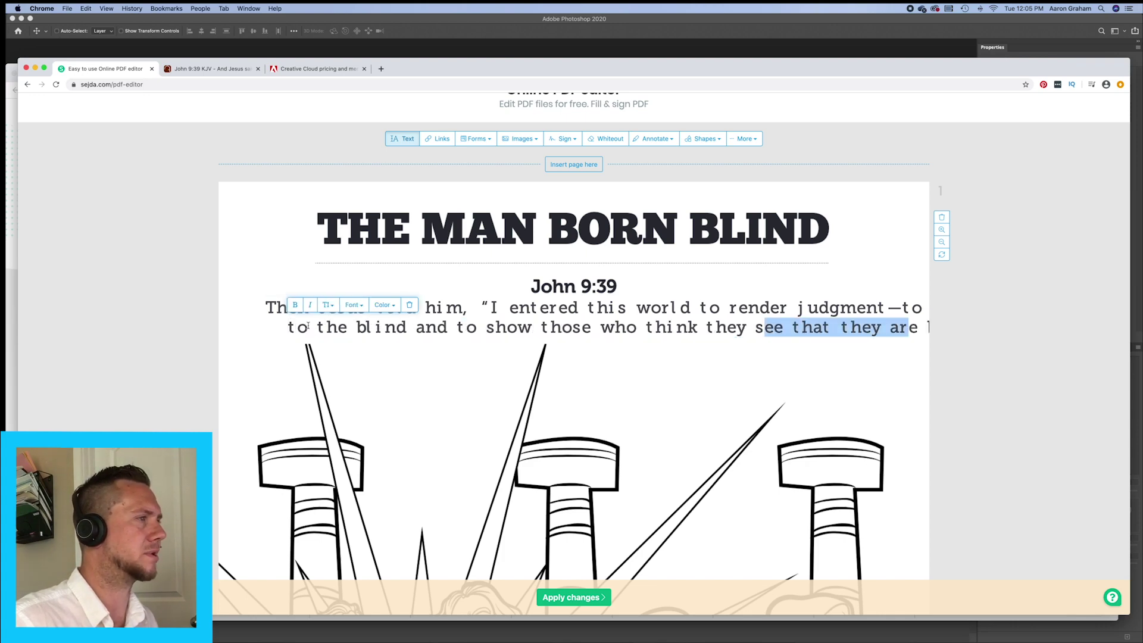
triple_click(268, 307)
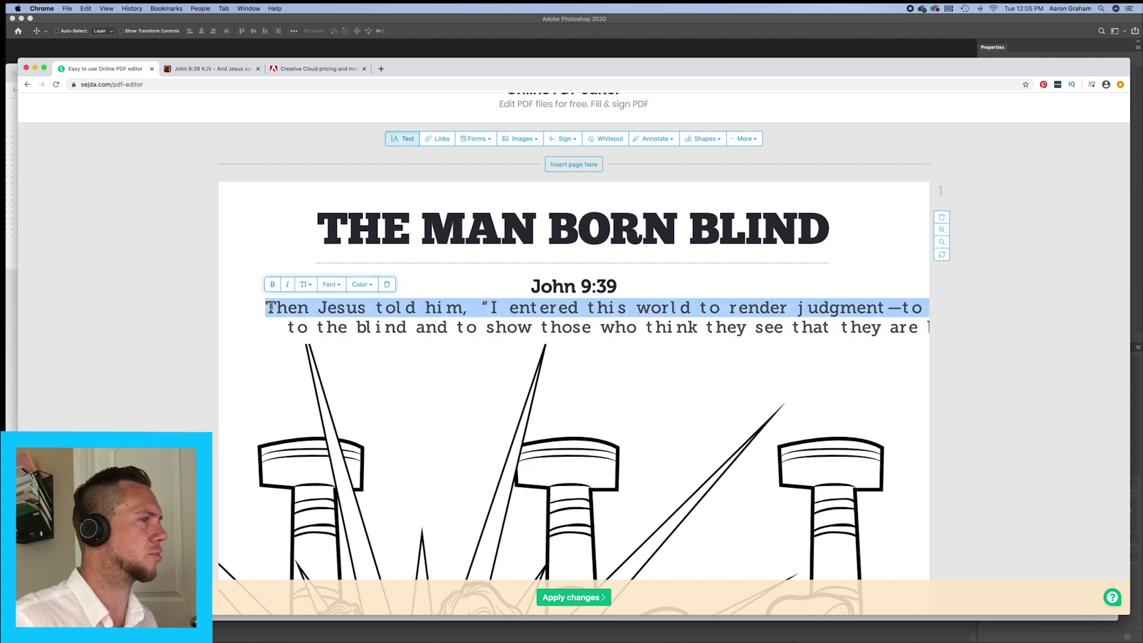
left_click(271, 307)
key("End")
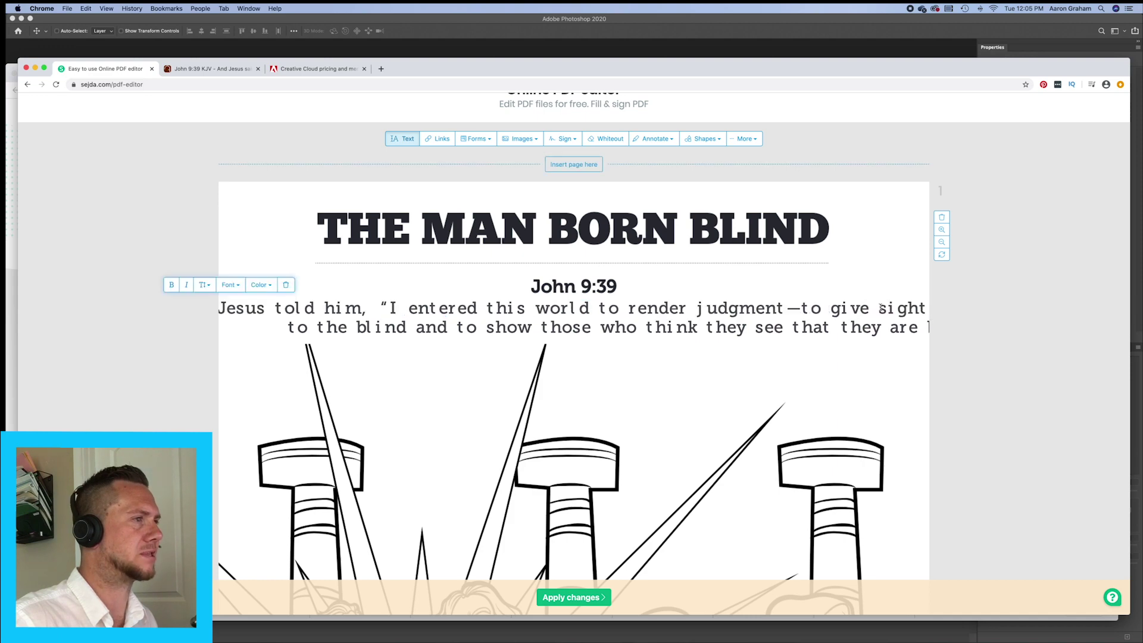
left_click(328, 329)
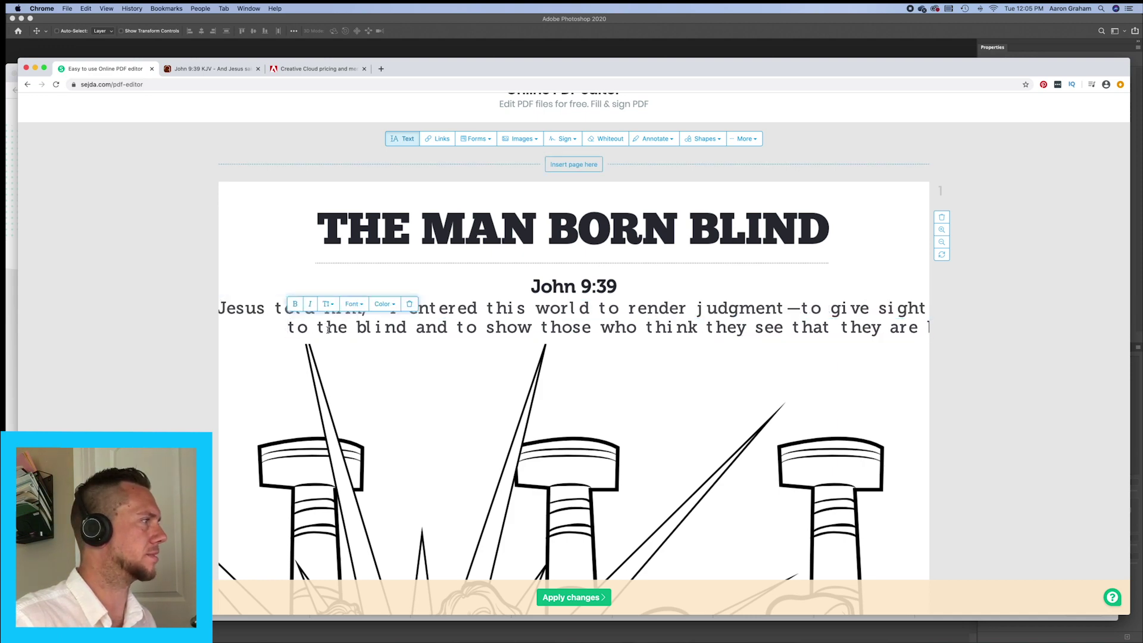
left_click(409, 305)
Step: Select the remaining verse line and copy the King James text of John 9:39 from the BibleGateway page
left_click(276, 308)
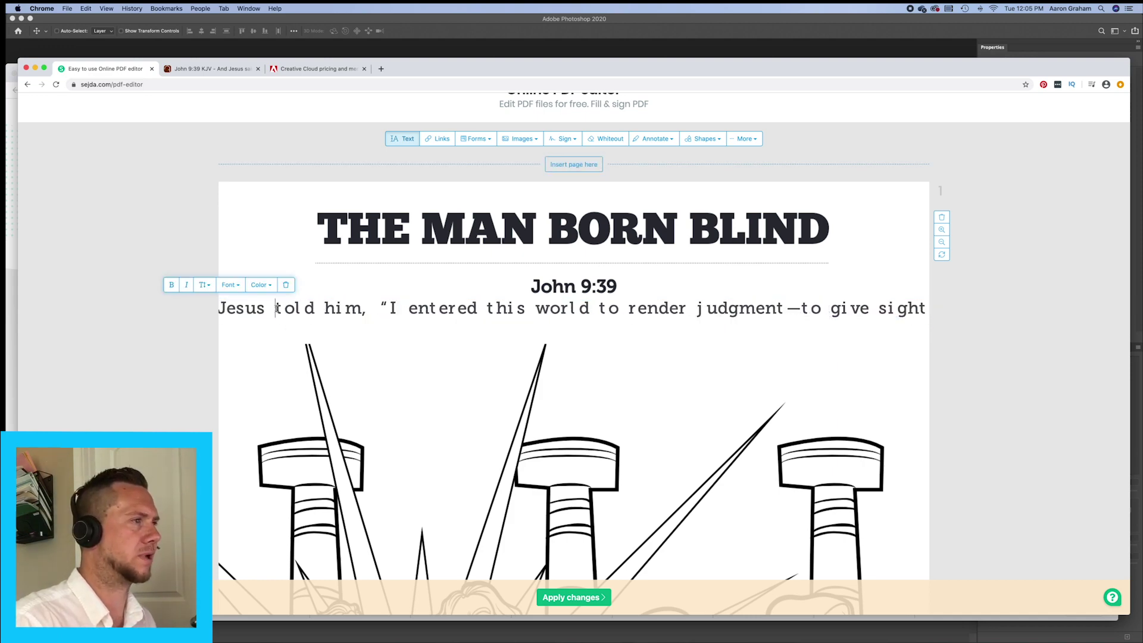
left_click_drag(277, 308, 332, 307)
triple_click(332, 307)
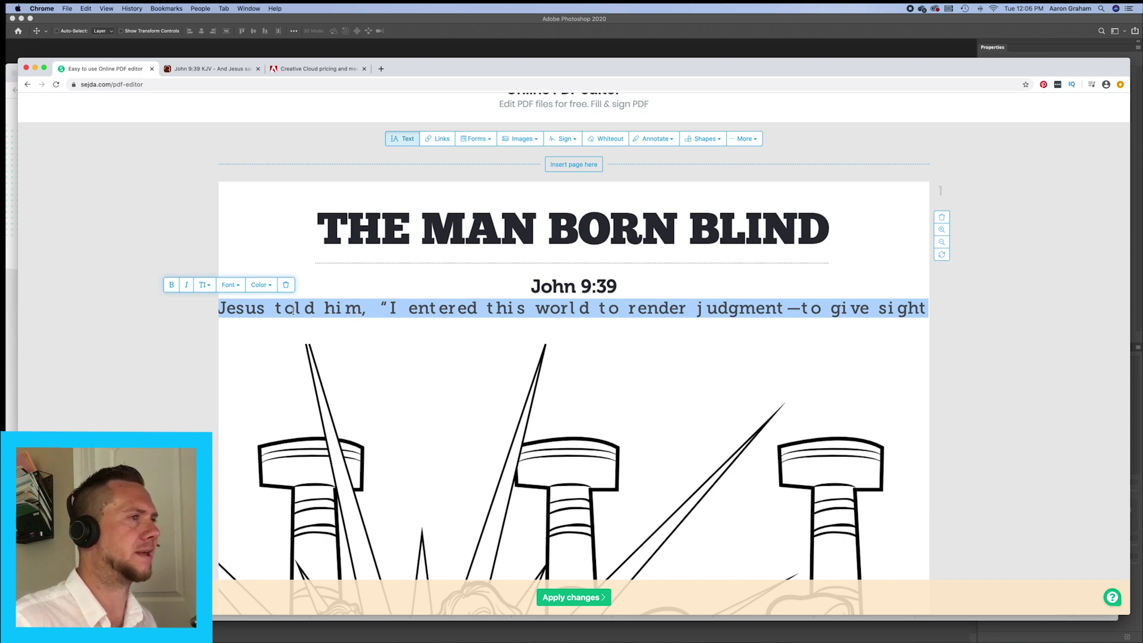
key("super+Tab")
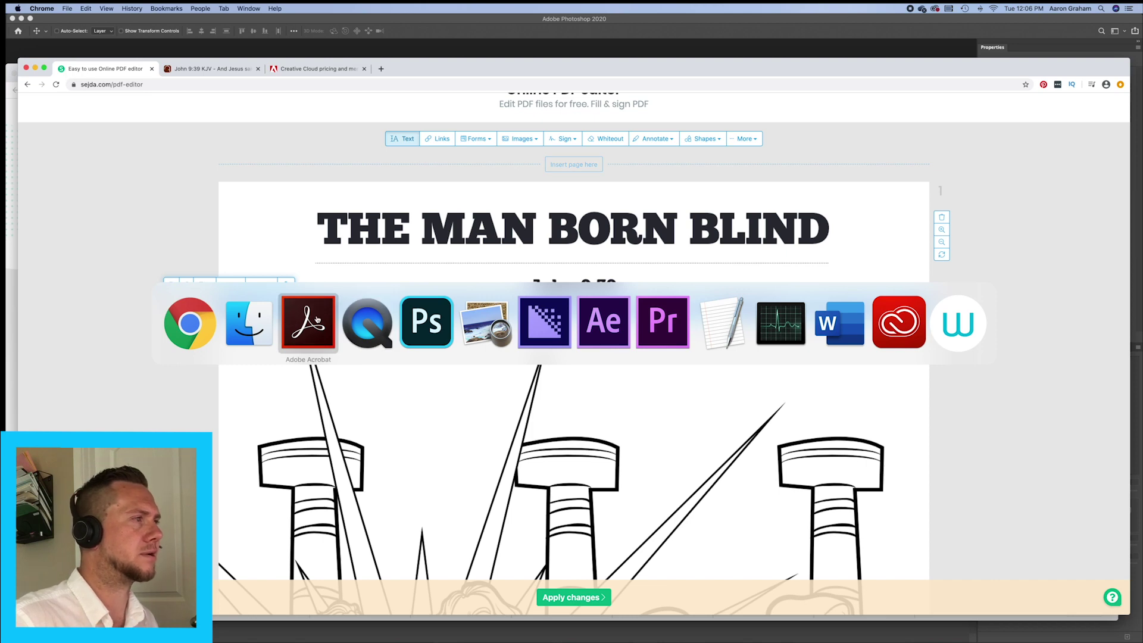
left_click(206, 314)
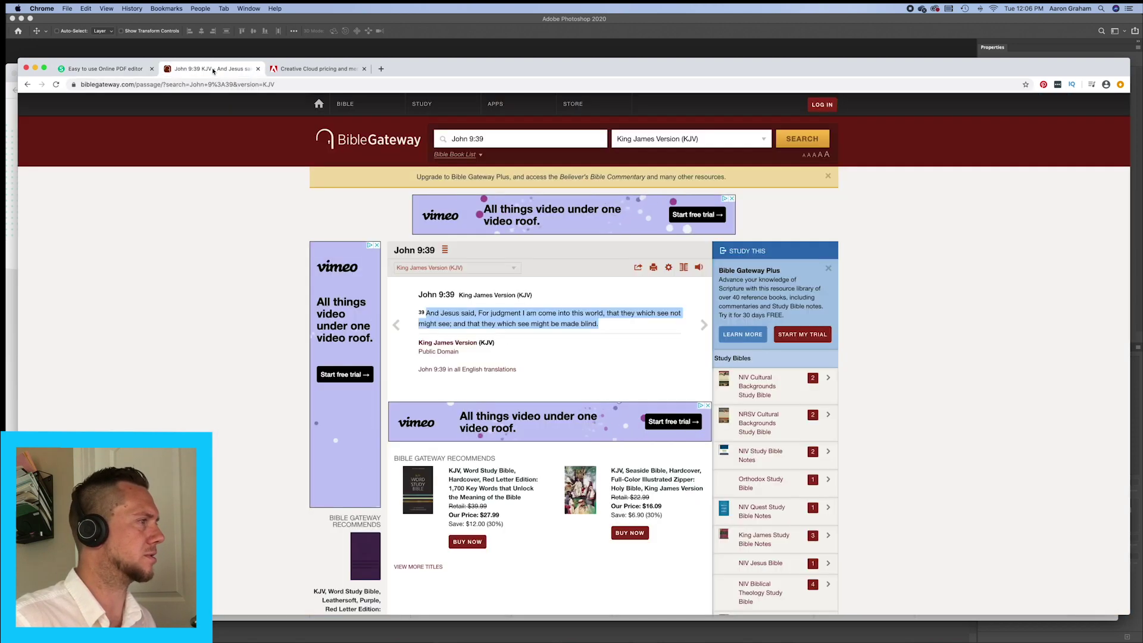
left_click(215, 69)
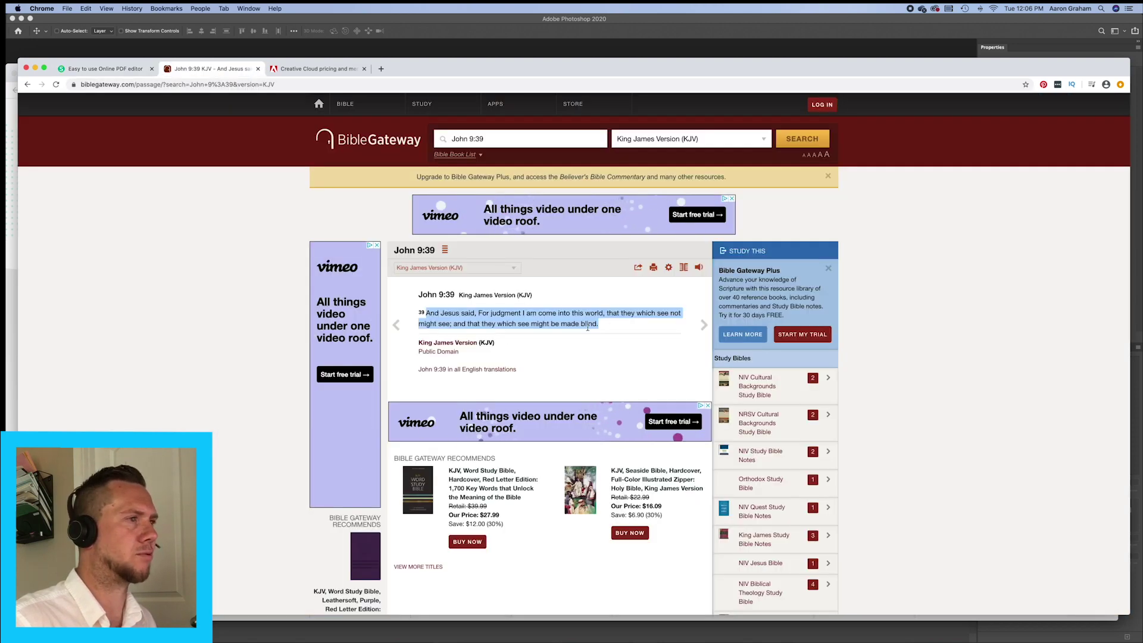
left_click(588, 327)
left_click_drag(426, 313, 599, 324)
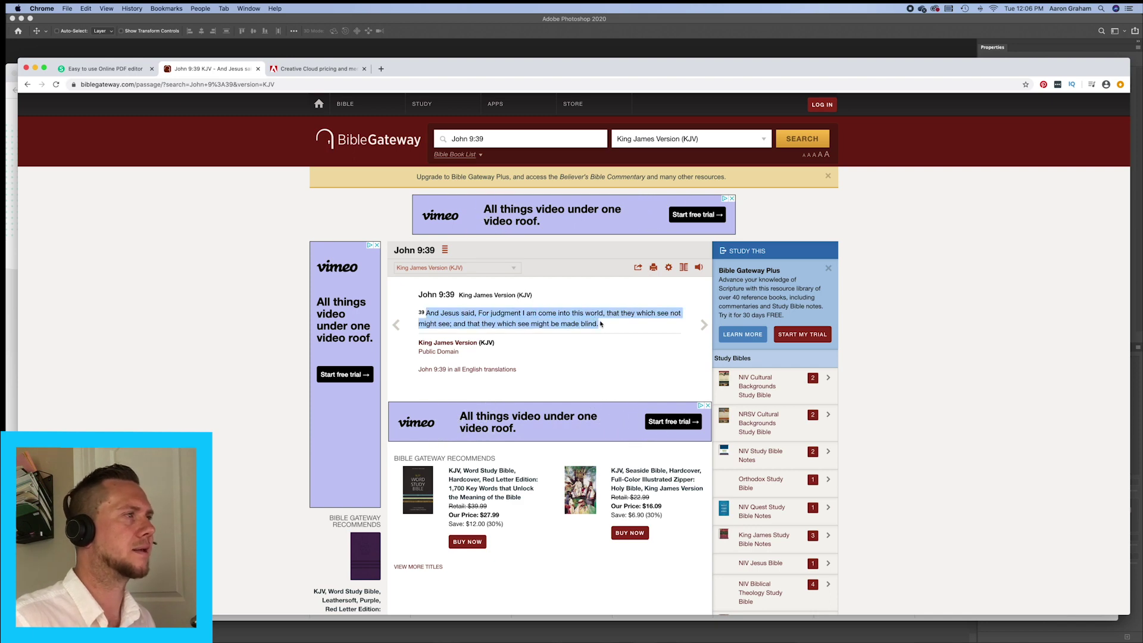
key("super+c")
Step: Return to the Sejda editor and replace the remaining verse line with the copied King James text
key("super+Tab")
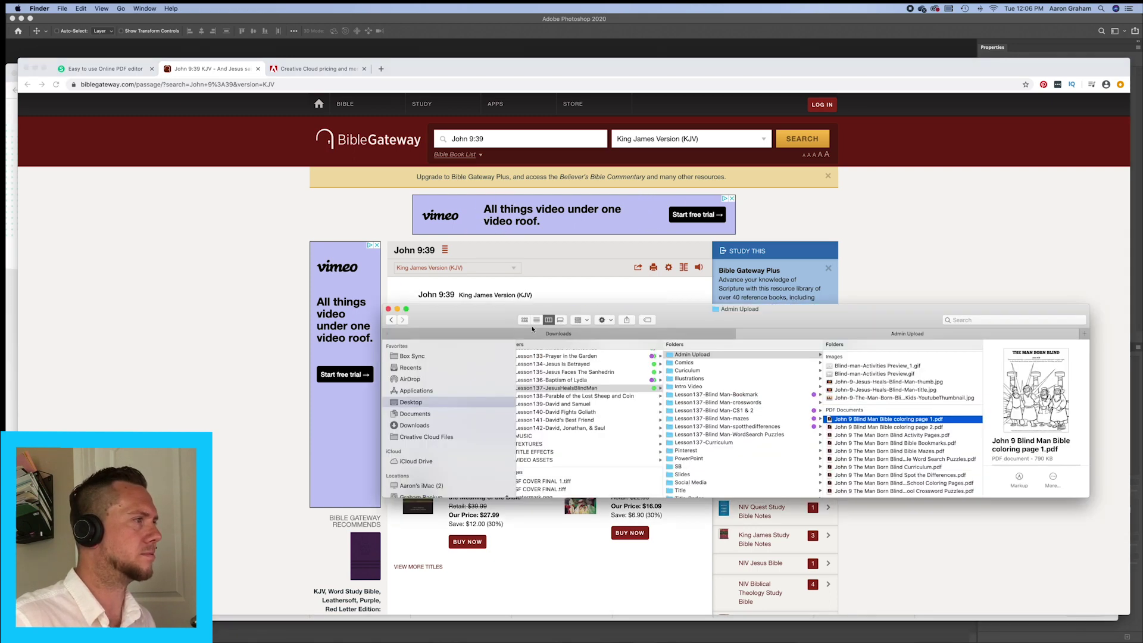
key("super+Tab")
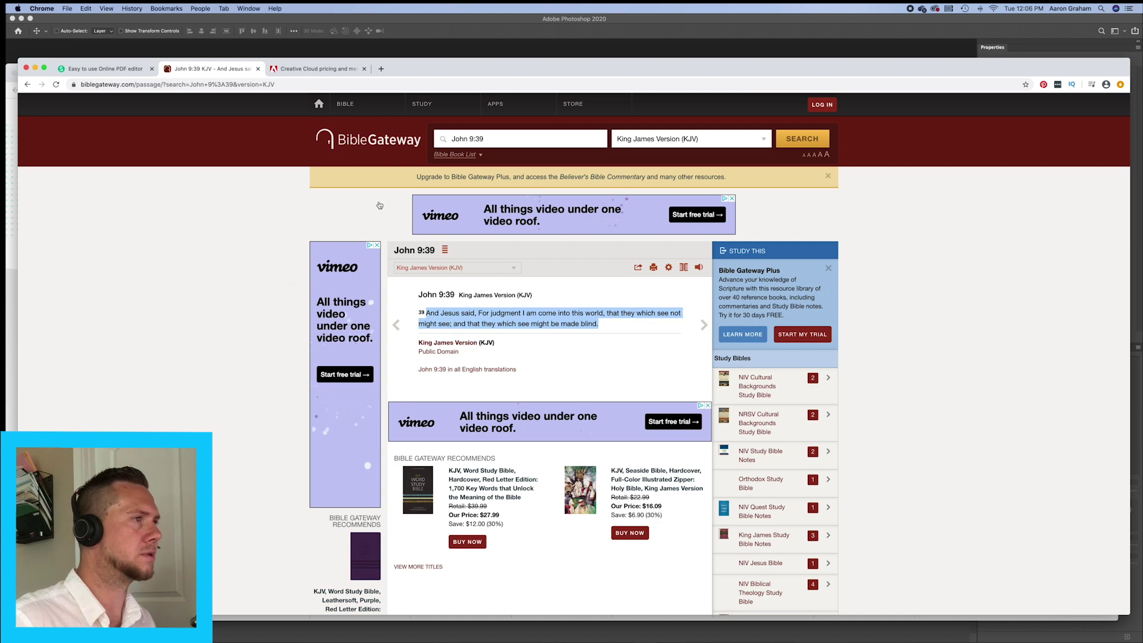
key("super+Tab")
key("super+1")
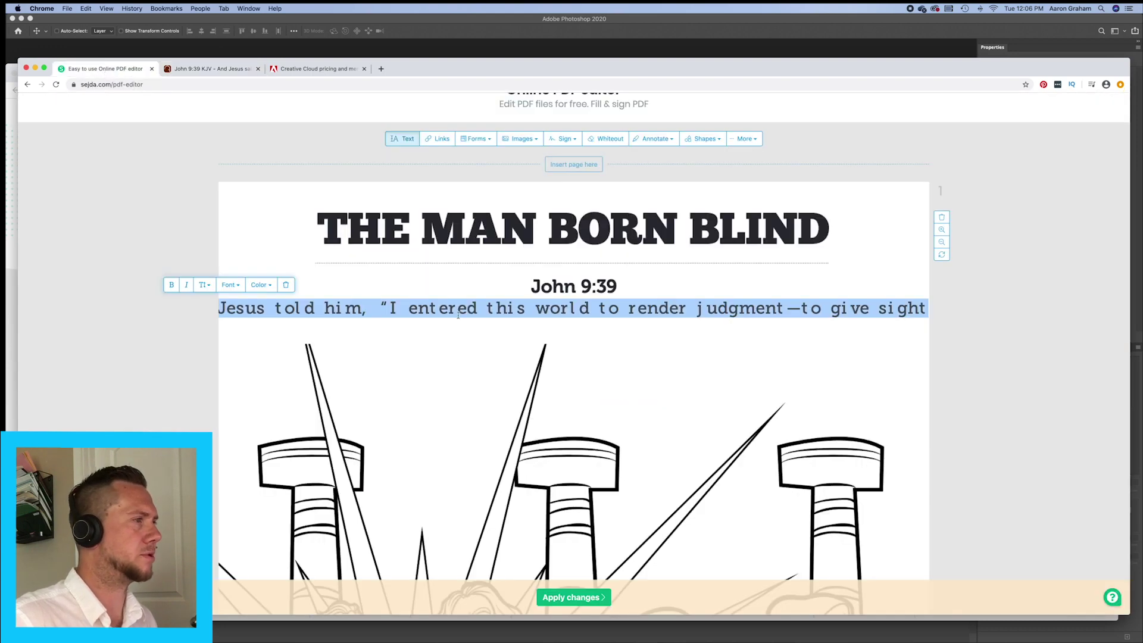
left_click(355, 312)
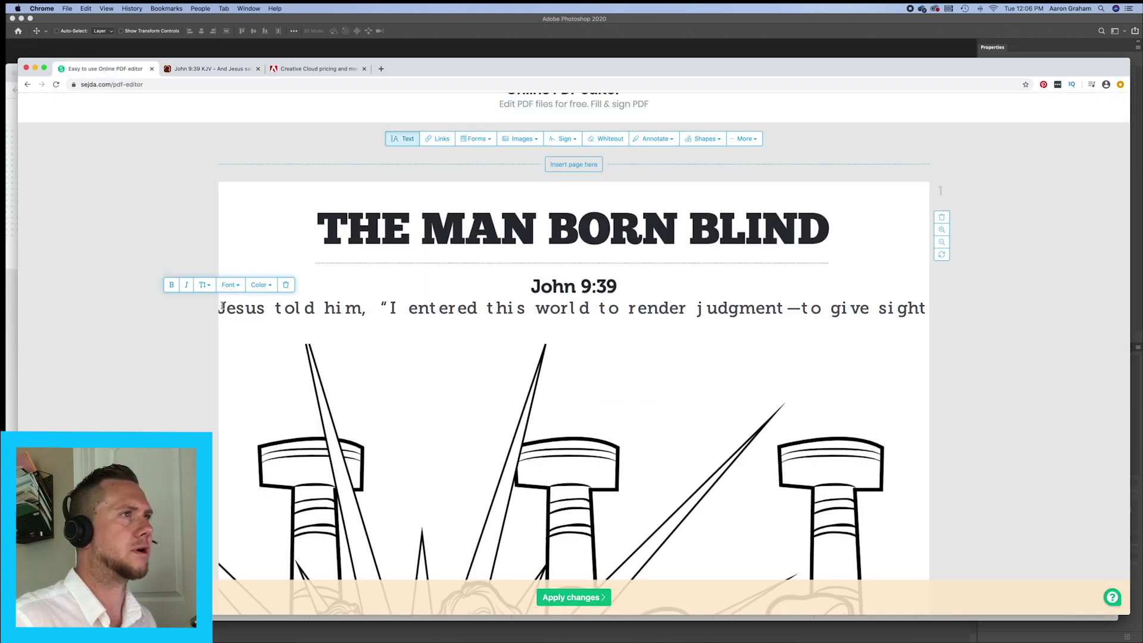
key("super+a")
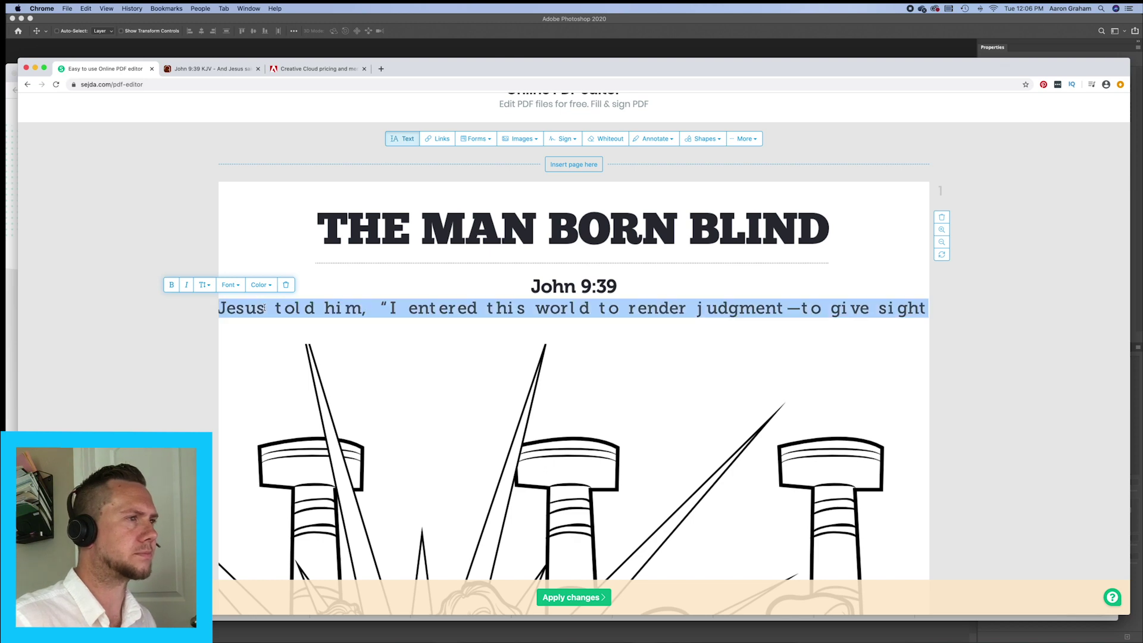
key("super+v")
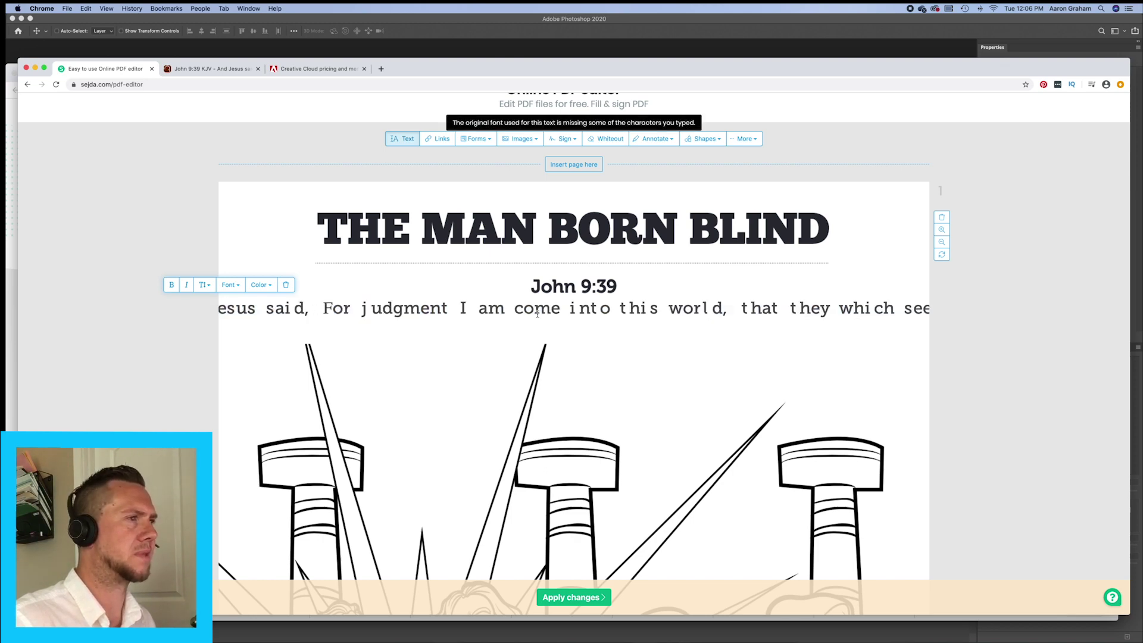
Step: Change the font of the entire pasted verse line to Roboto
left_click_drag(524, 310, 490, 308)
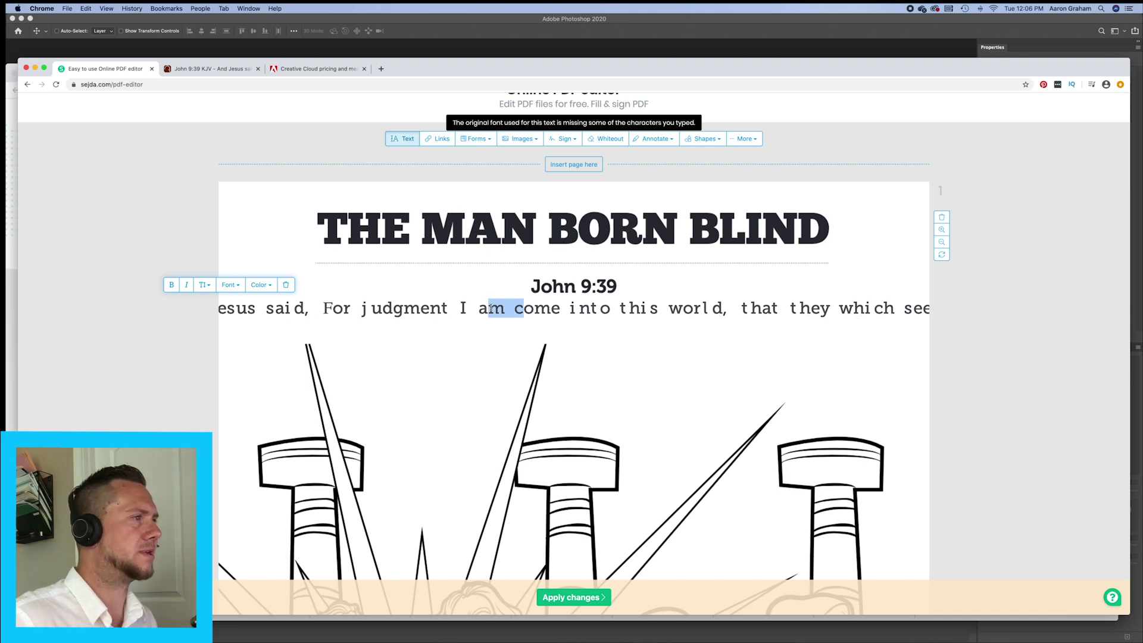
triple_click(490, 307)
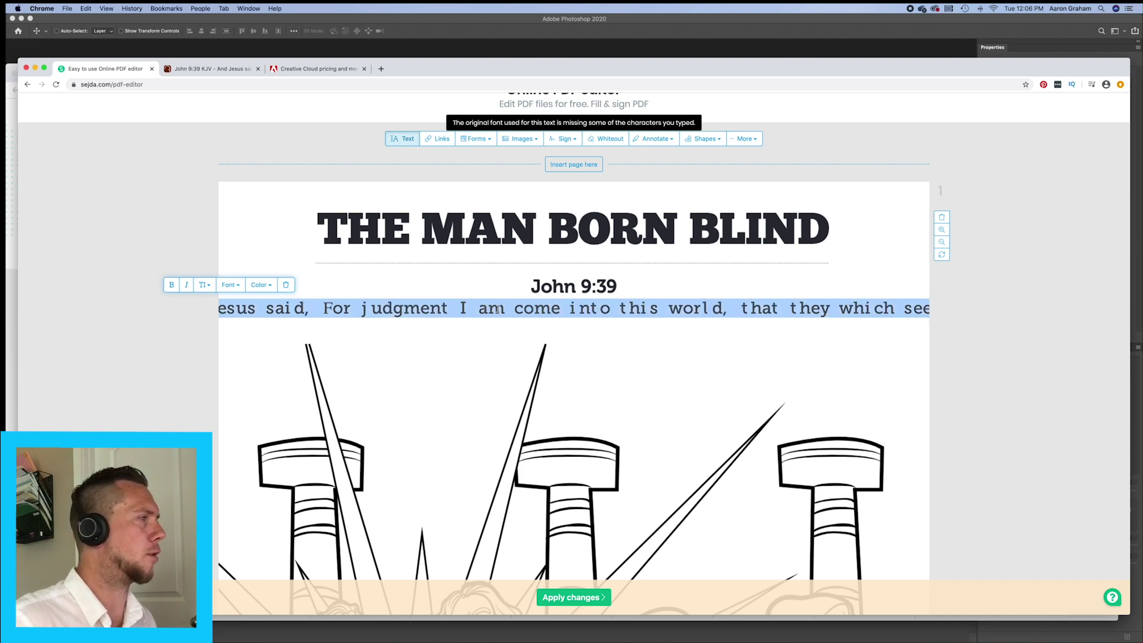
left_click(240, 286)
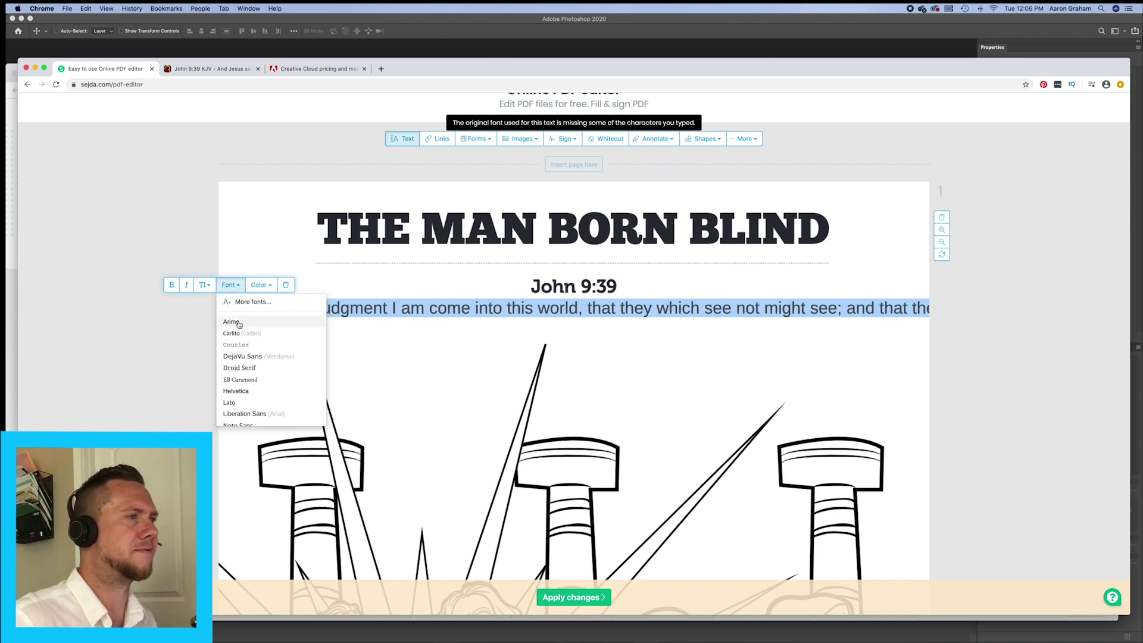
scroll(239, 328, "down", 1)
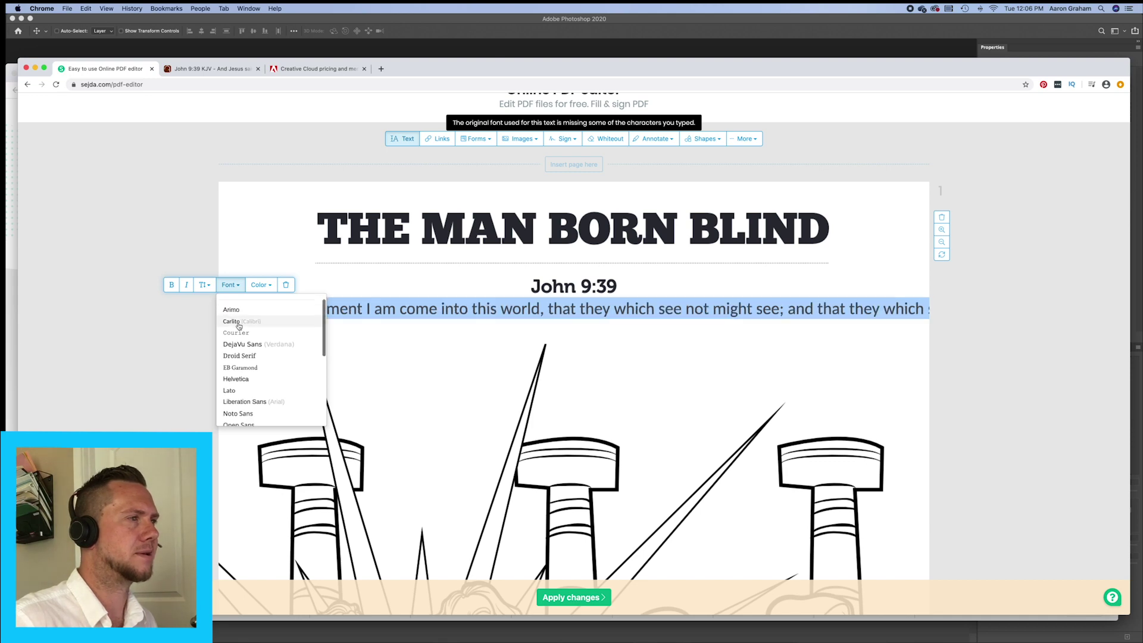
scroll(244, 366, "down", 5)
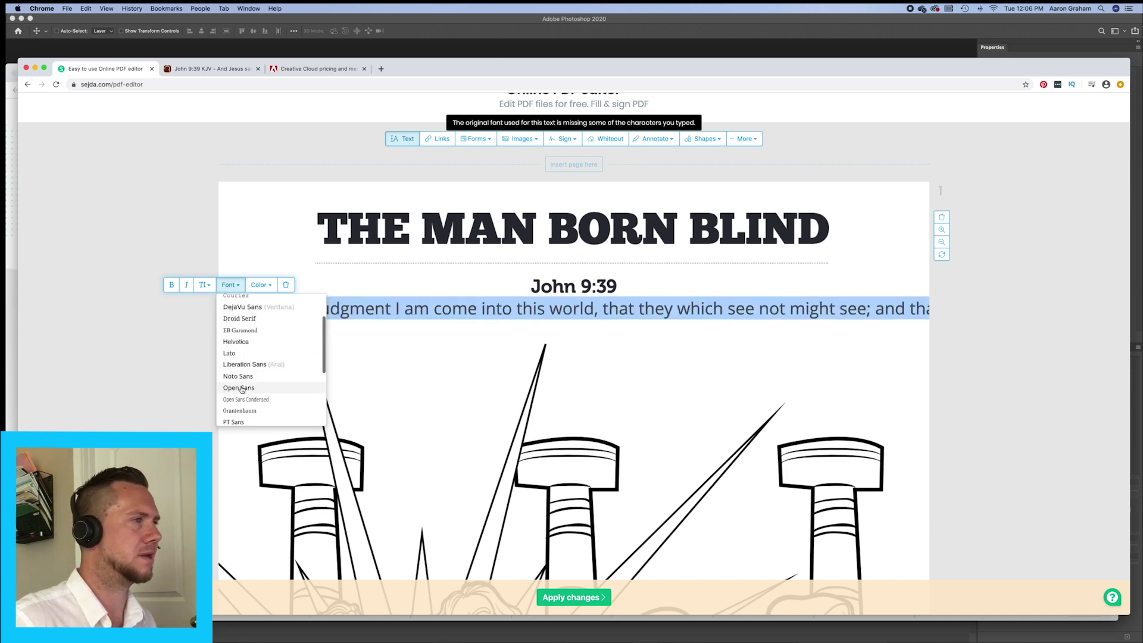
scroll(242, 369, "down", 2)
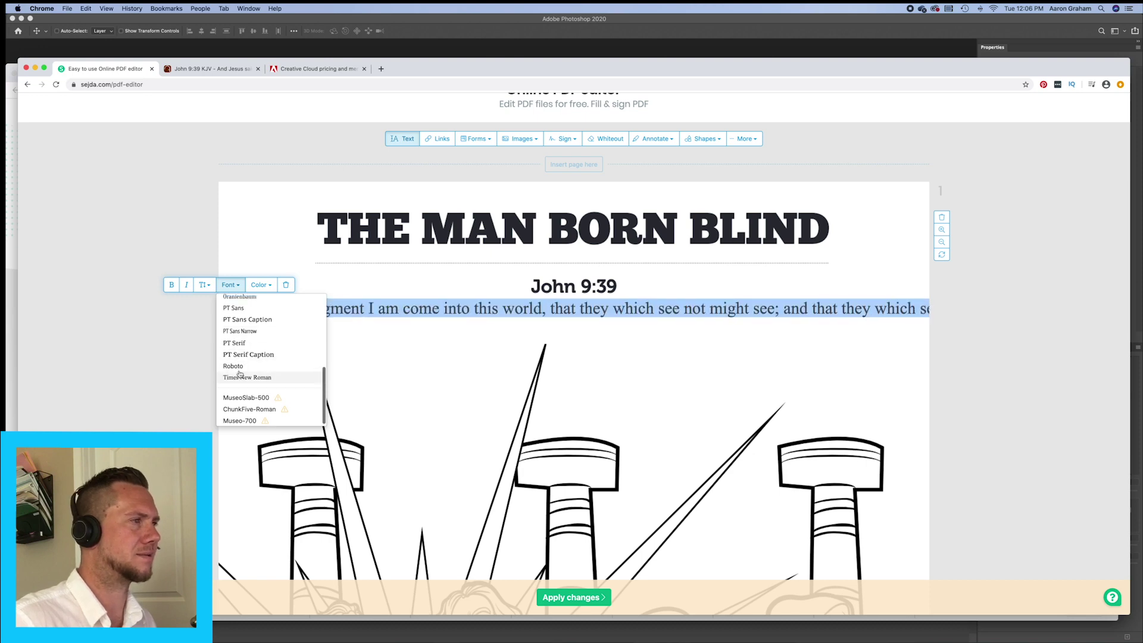
left_click(238, 364)
left_click(729, 310)
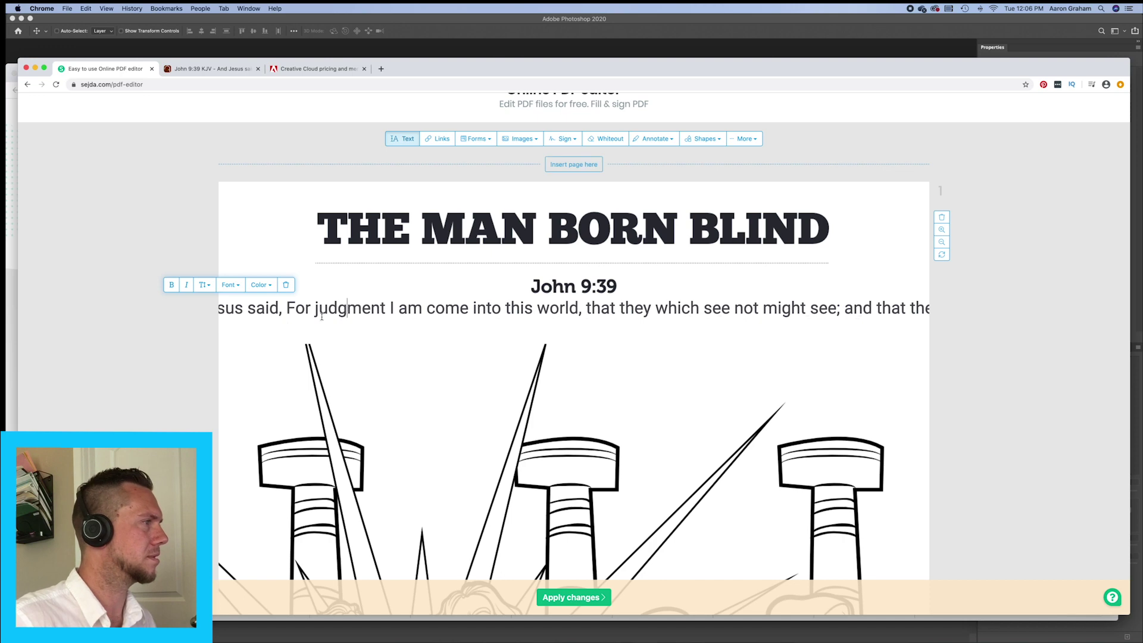
Step: Try to reposition the overlong verse line near the John 9:39 heading
left_click(304, 345)
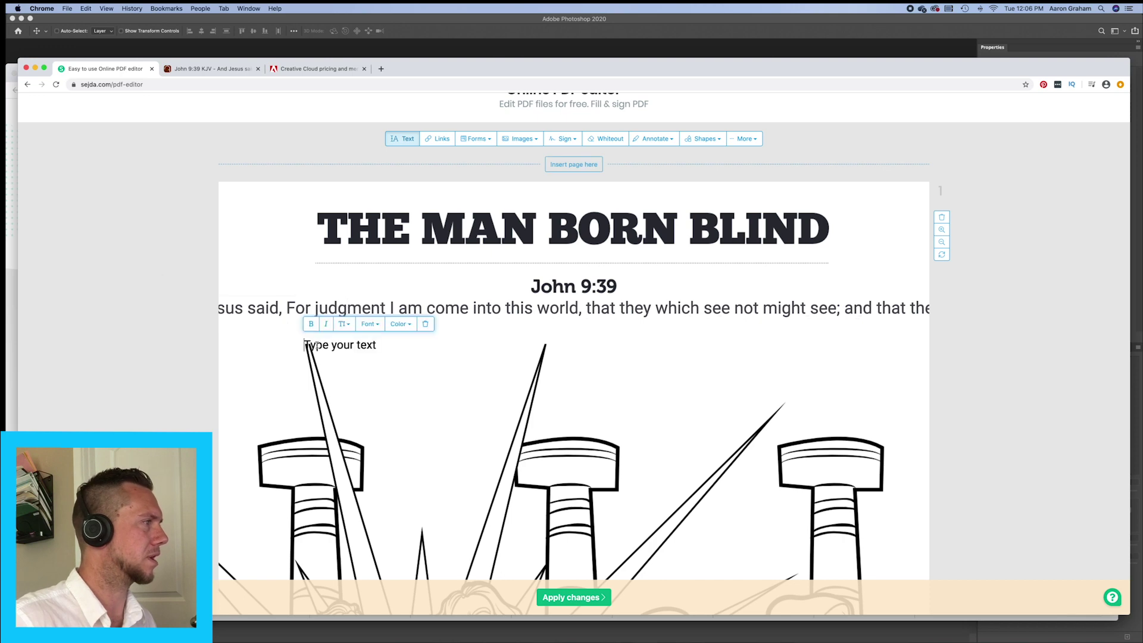
left_click(250, 308)
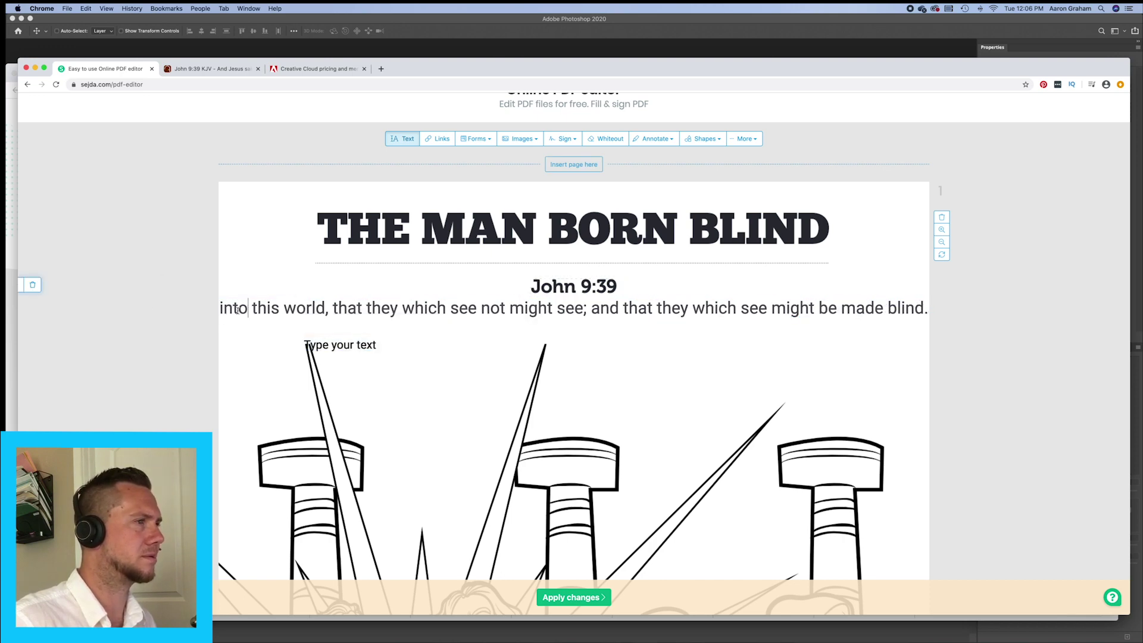
left_click(257, 308)
left_click(237, 324)
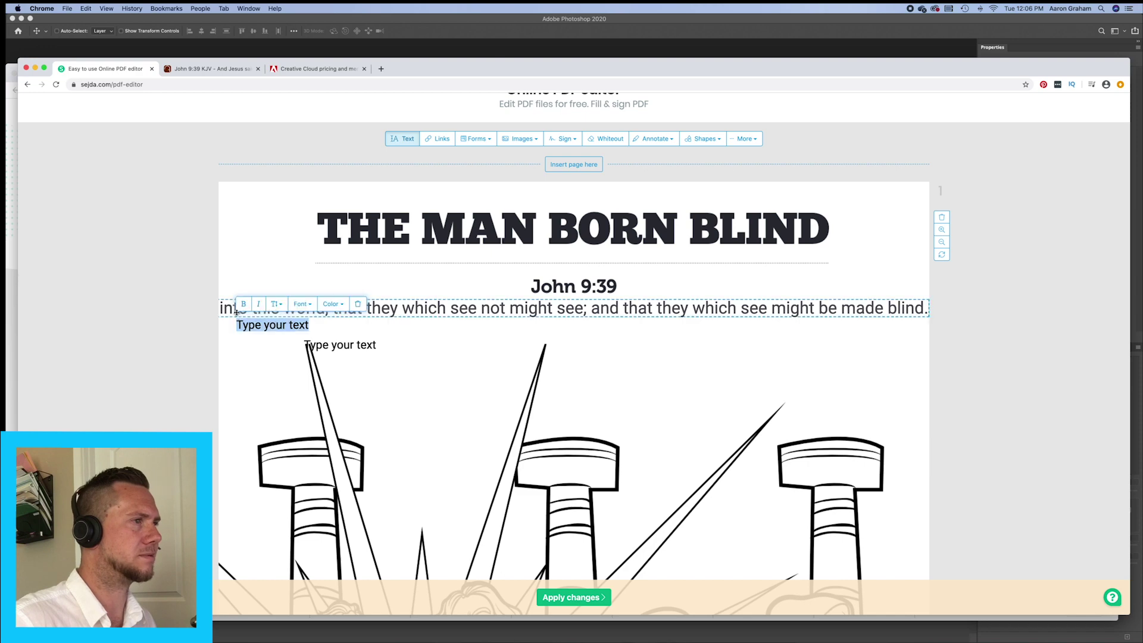
left_click_drag(229, 312, 229, 295)
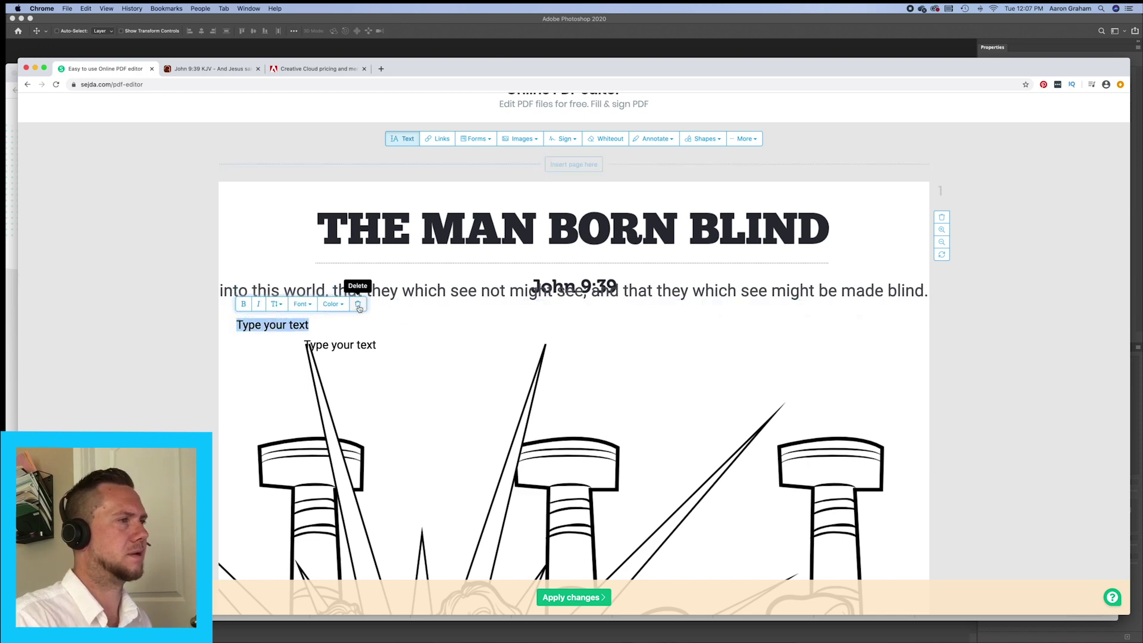
Step: Delete the two stray "Type your text" placeholder boxes below the verse line
left_click(333, 325)
left_click(344, 344)
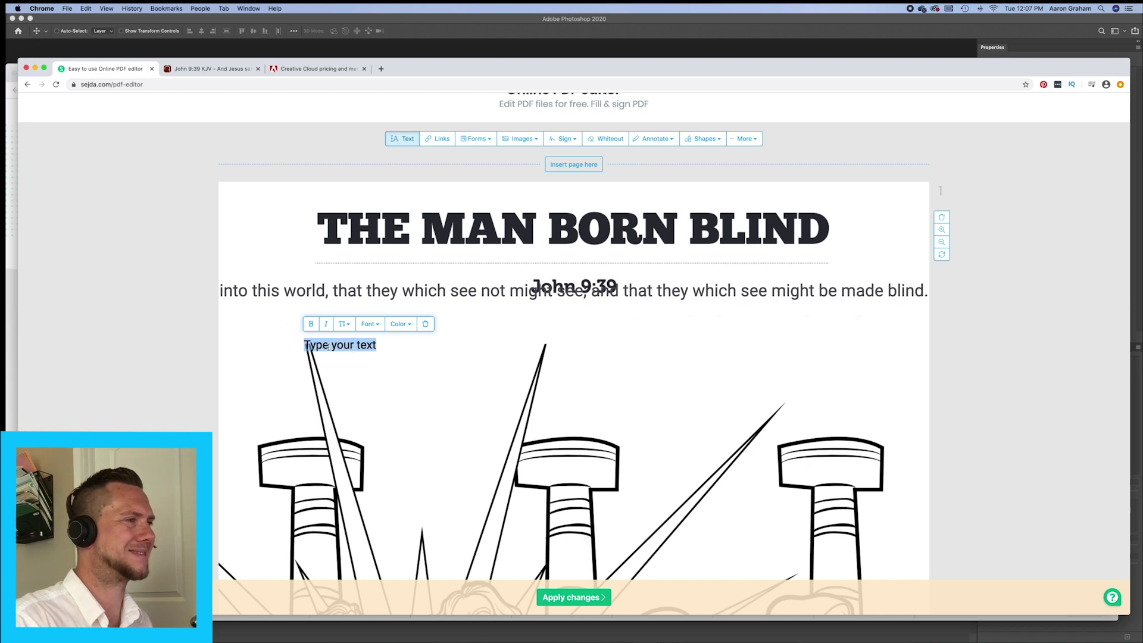
left_click(426, 324)
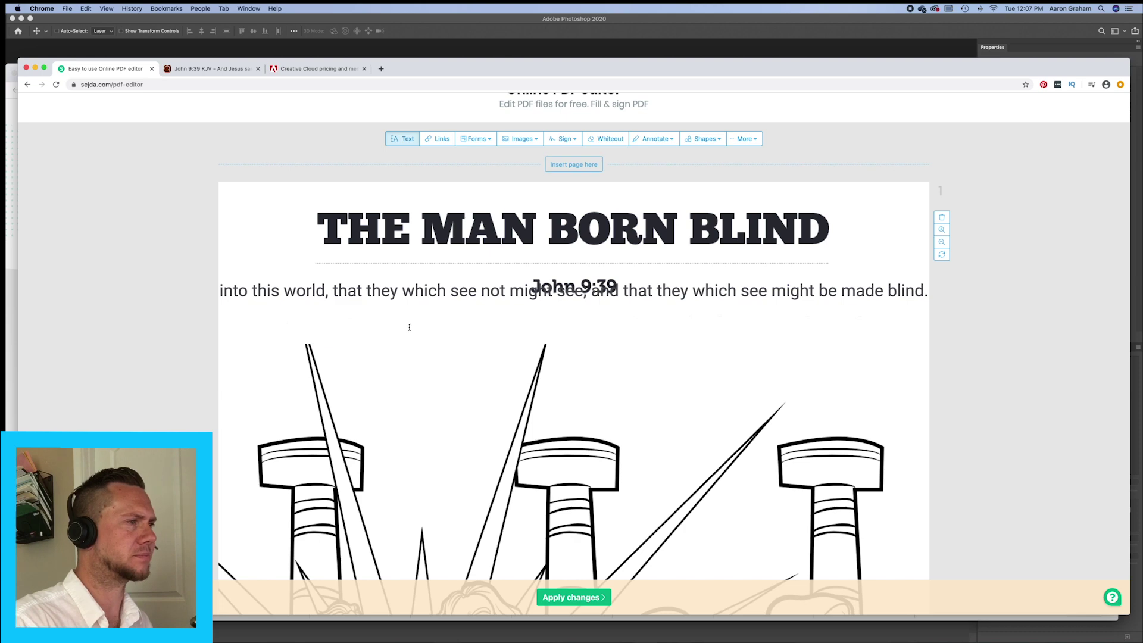
Step: Delete the overlong verse line and paste the copied King James text into a new text box below the John 9:39 heading
left_click_drag(749, 293, 748, 317)
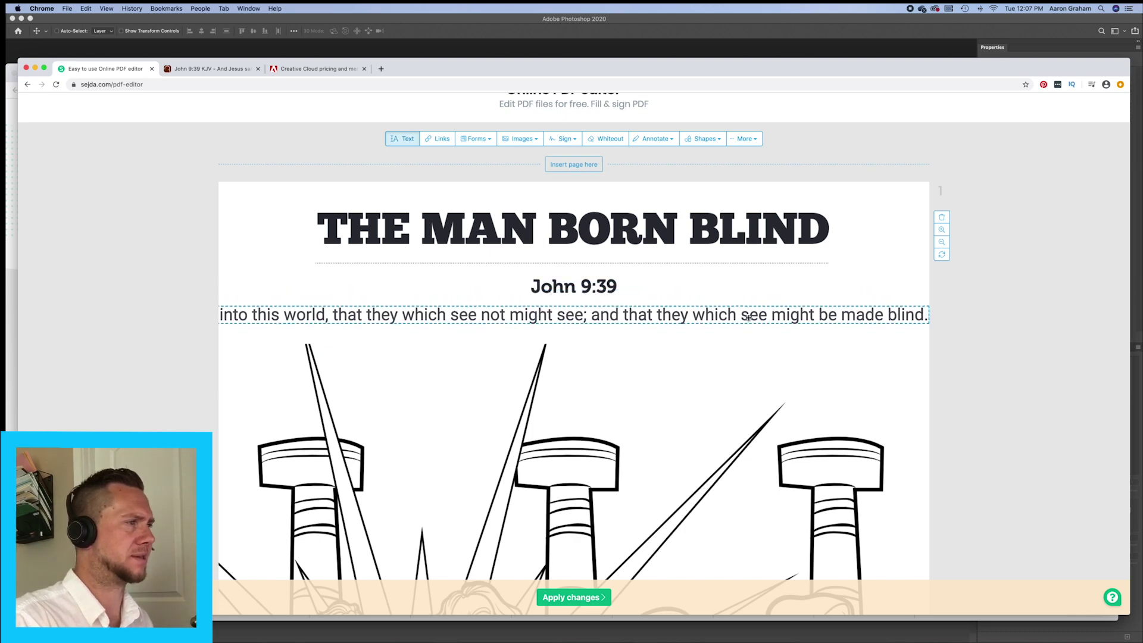
key("Delete")
left_click(710, 335)
left_click(710, 335)
key("cmd+v")
key("cmd+a")
key("cmd+v")
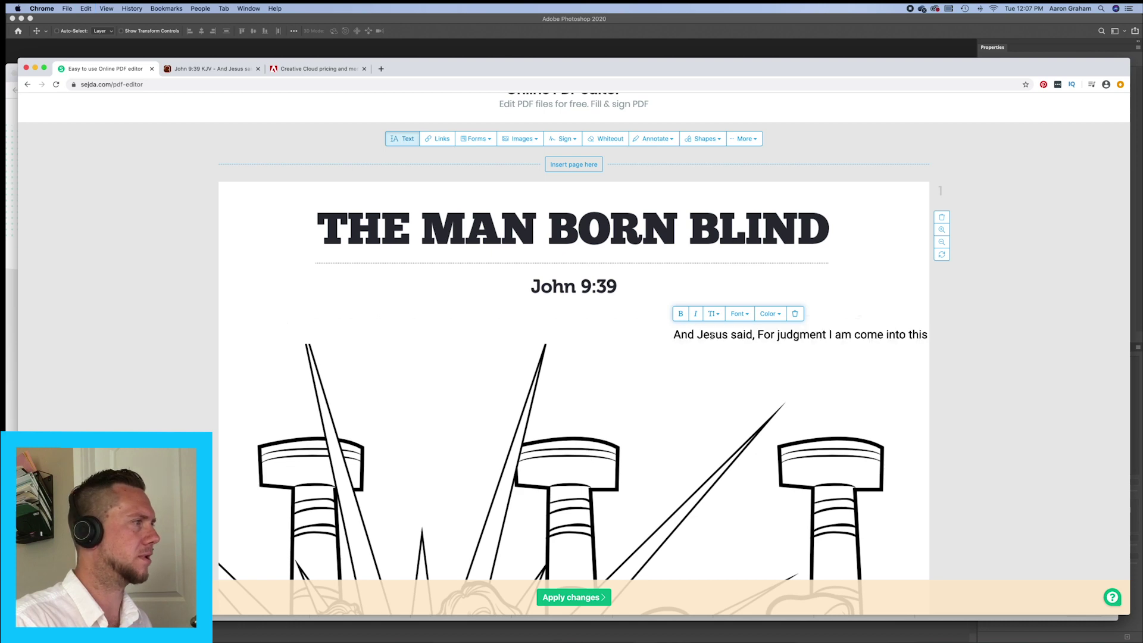
Step: Move the pasted King James verse line just below the John 9:39 heading so the entire line fits within the page width
left_click(709, 338)
left_click(793, 317)
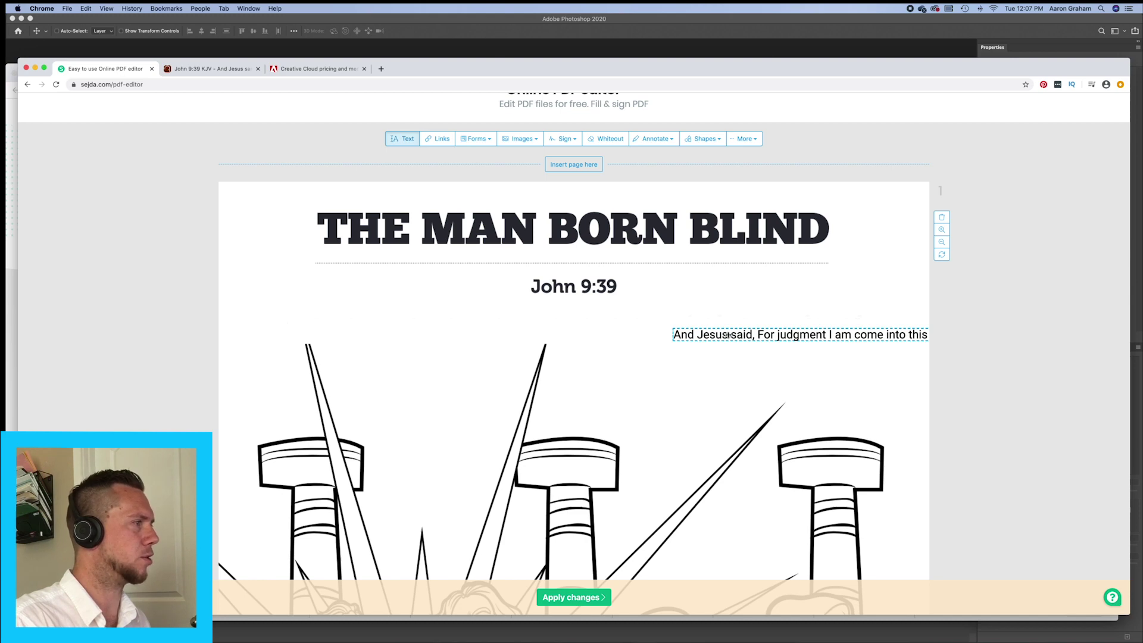
left_click_drag(731, 337, 692, 314)
left_click_drag(227, 312, 855, 313)
left_click(895, 314)
left_click(373, 306)
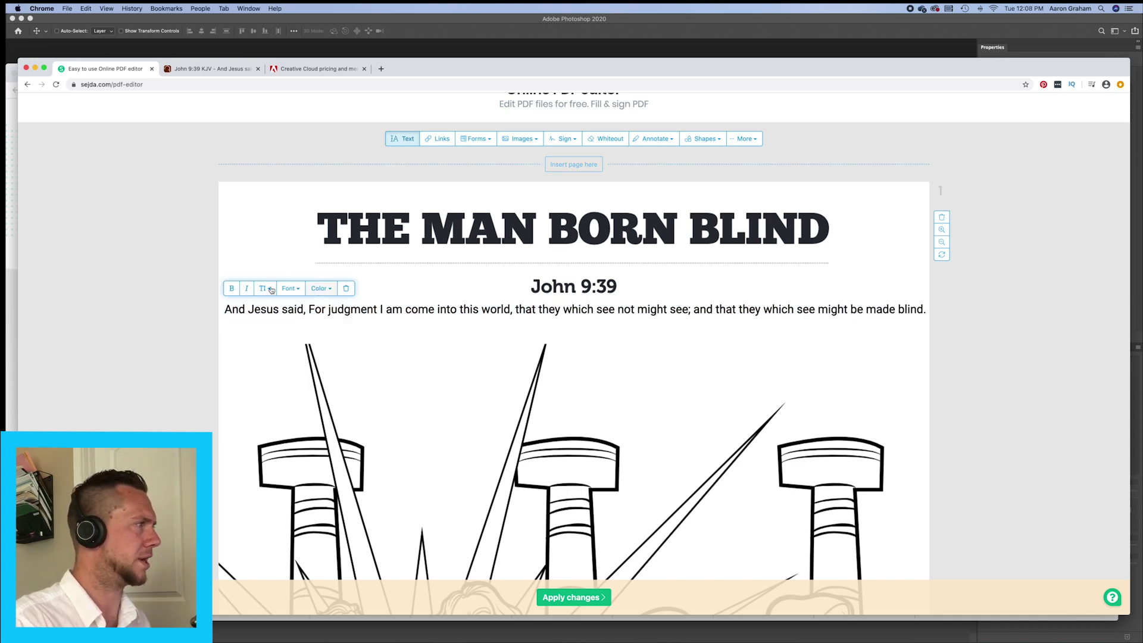
Step: Split off "and that they which see might be made blind." from the verse line into a new text box directly beneath it
left_click(236, 326)
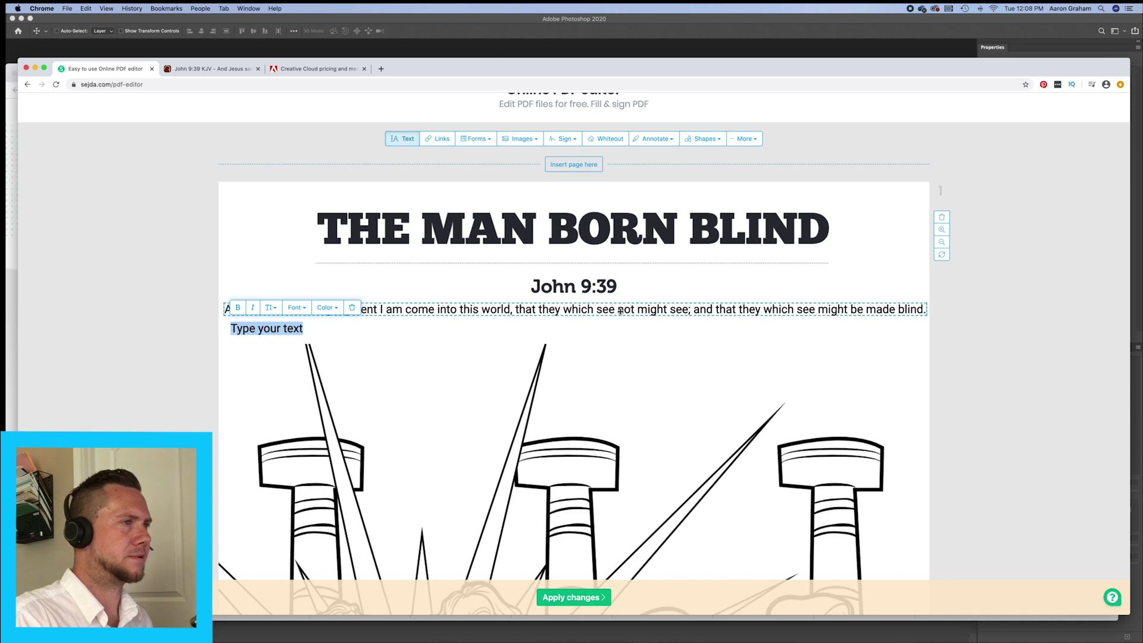
left_click(696, 310)
left_click_drag(925, 309, 691, 309)
key("super+x")
left_click(266, 328)
key("super+v")
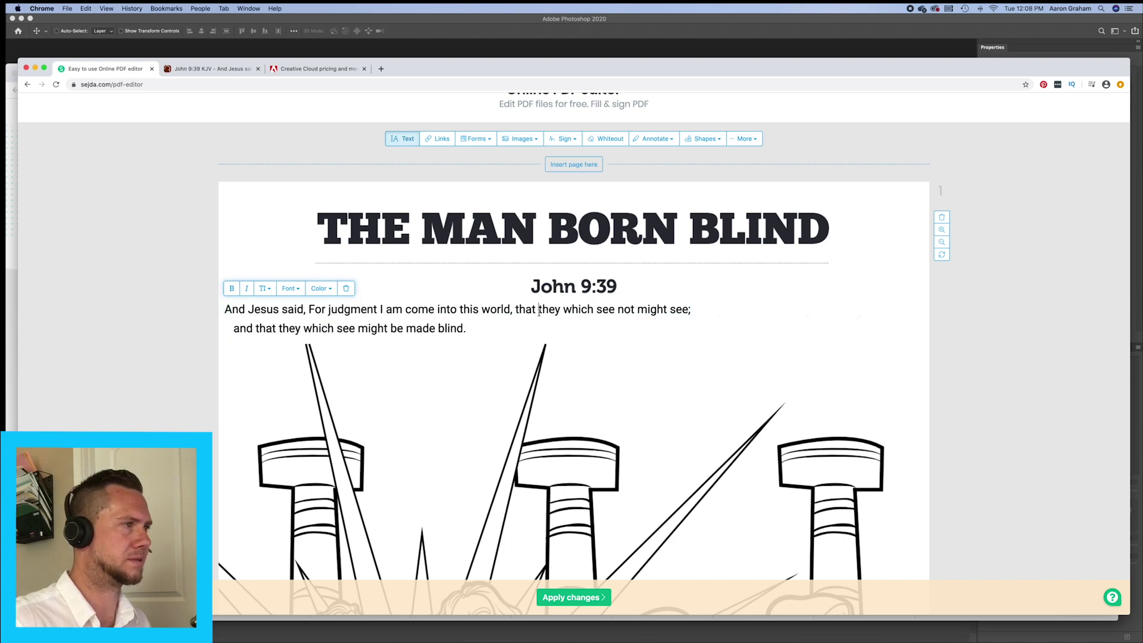
Step: Center both verse lines under the John 9:39 heading and set their font size to 15
triple_click(506, 328)
left_click(499, 307)
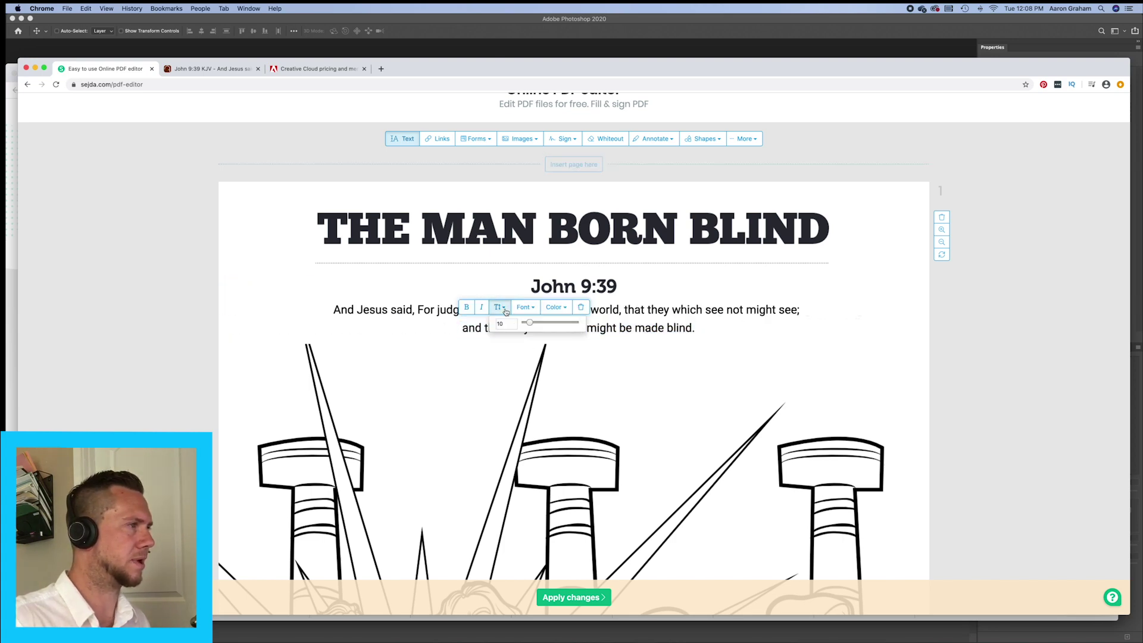
left_click_drag(529, 322, 533, 324)
left_click(364, 309)
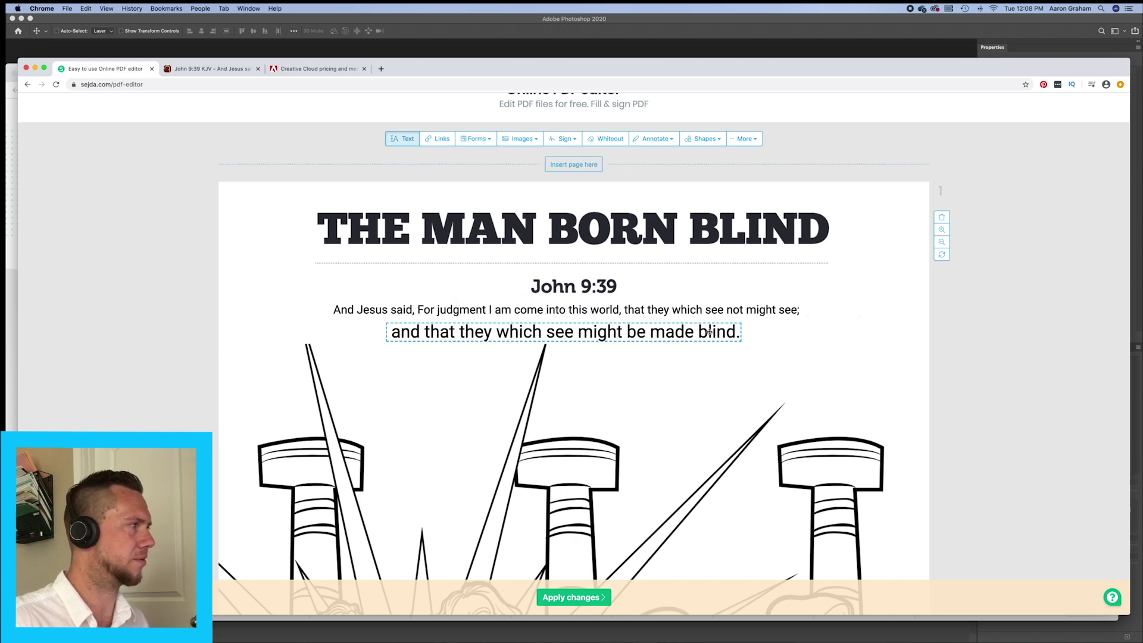
type("15")
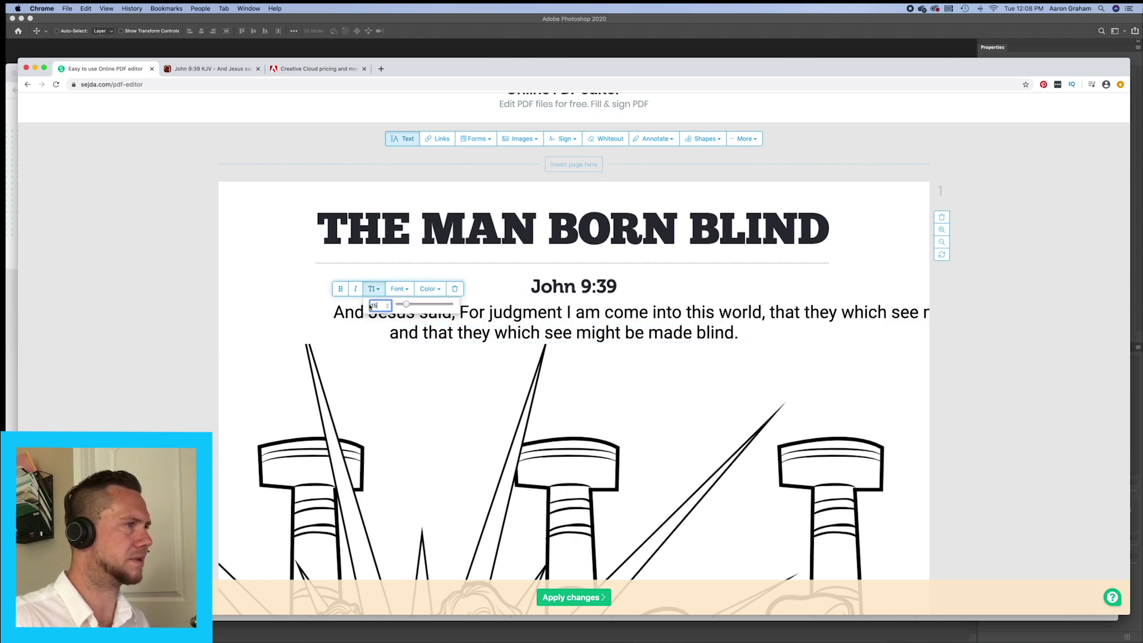
key("Return")
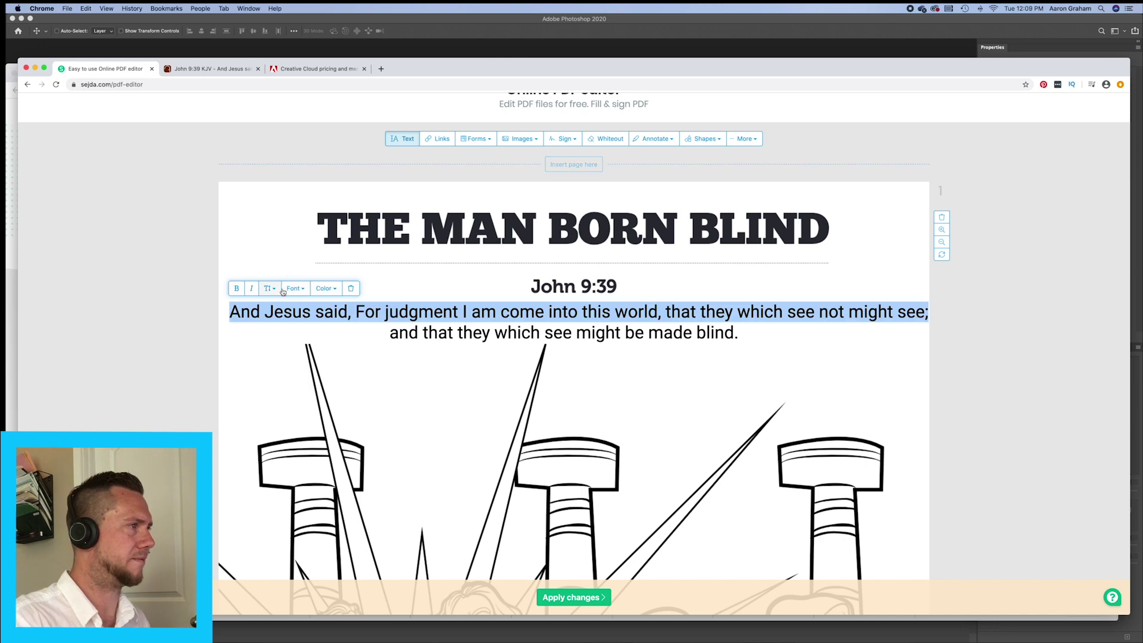
Step: Set both verse lines to font size 12 and recenter them below the John 9:39 heading
left_click(296, 288)
key("super+z")
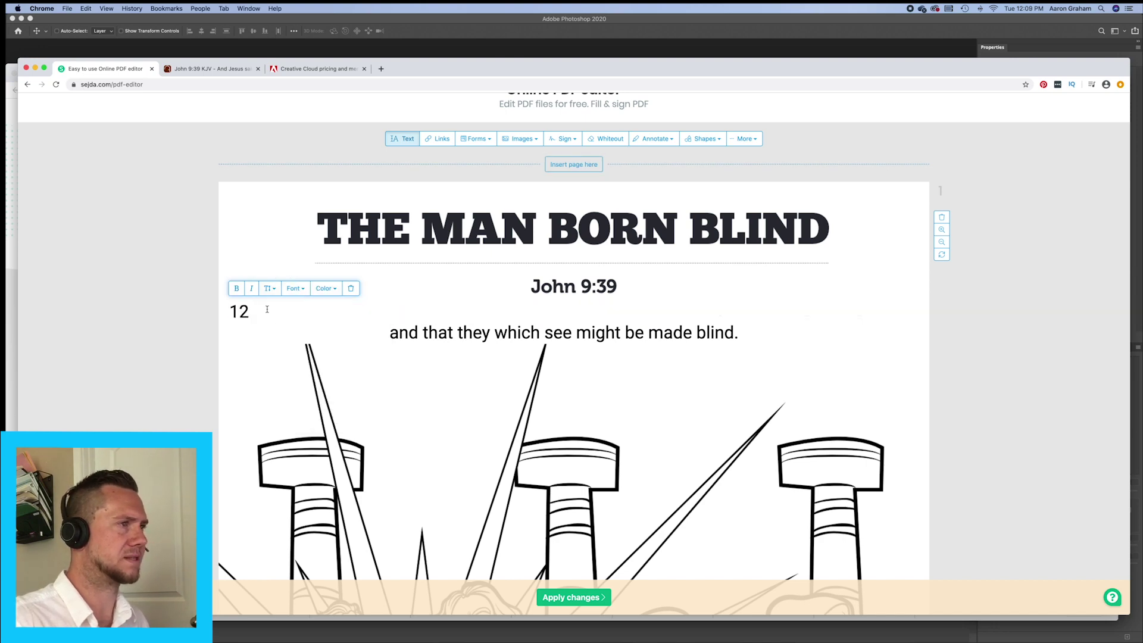
left_click(887, 322)
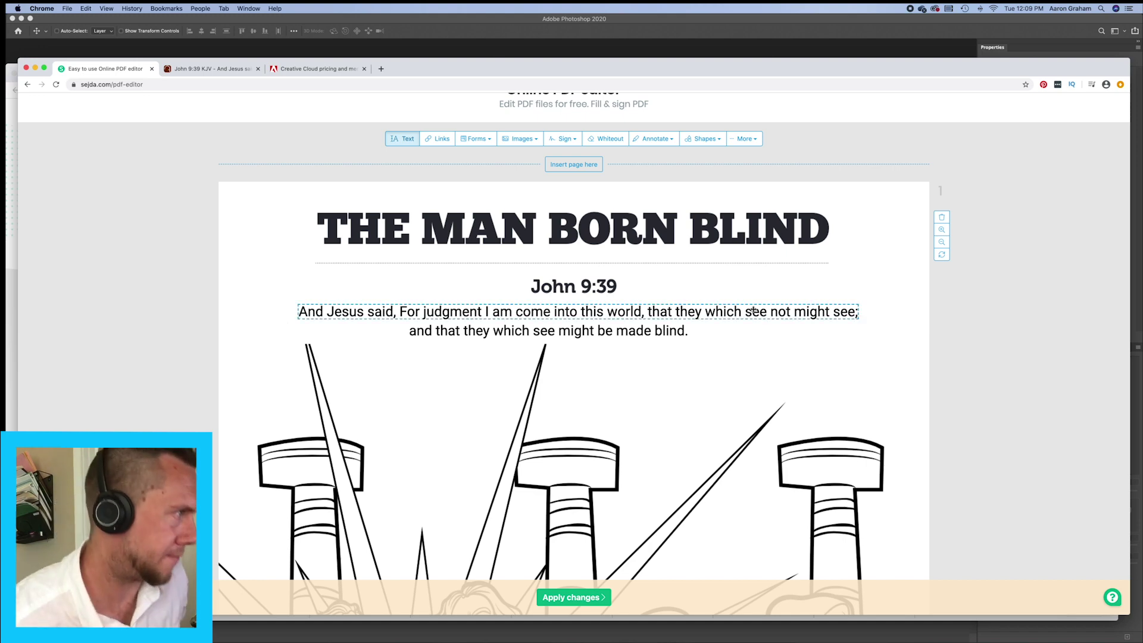
Step: Apply the changes and open the downloaded coloring page PDF to check the new verse text
left_click(573, 597)
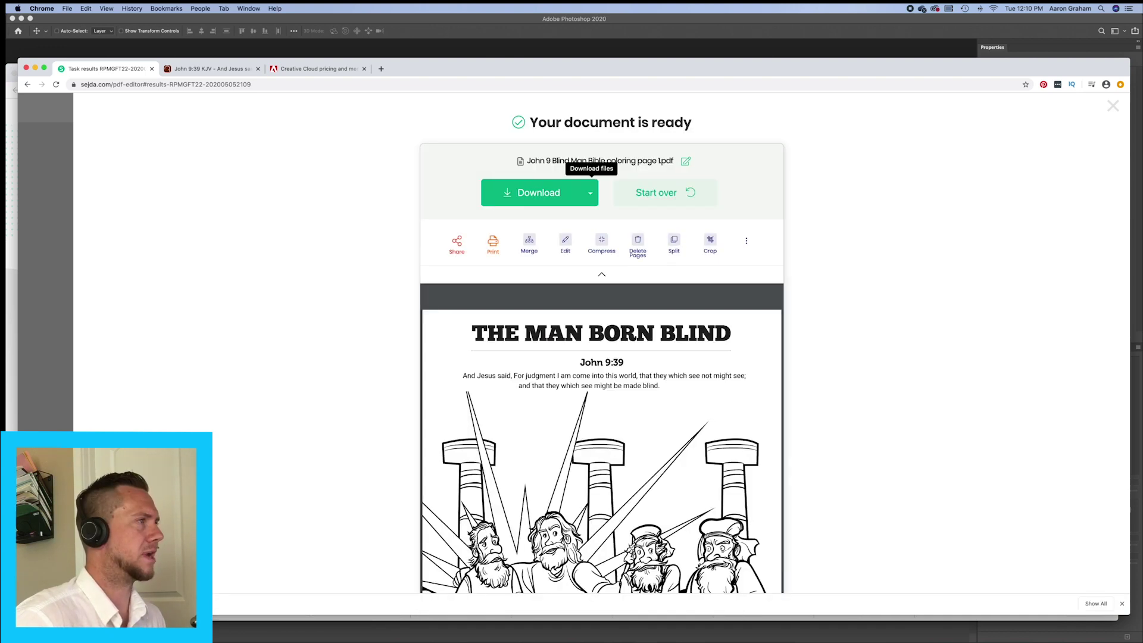
left_click(89, 603)
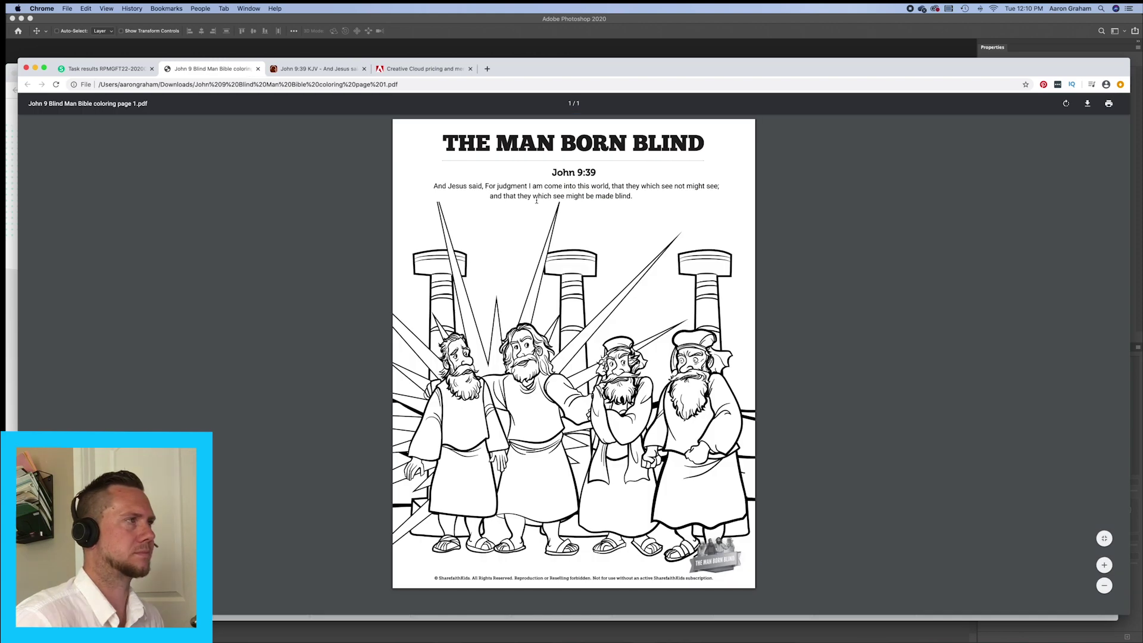
left_click_drag(496, 188, 536, 200)
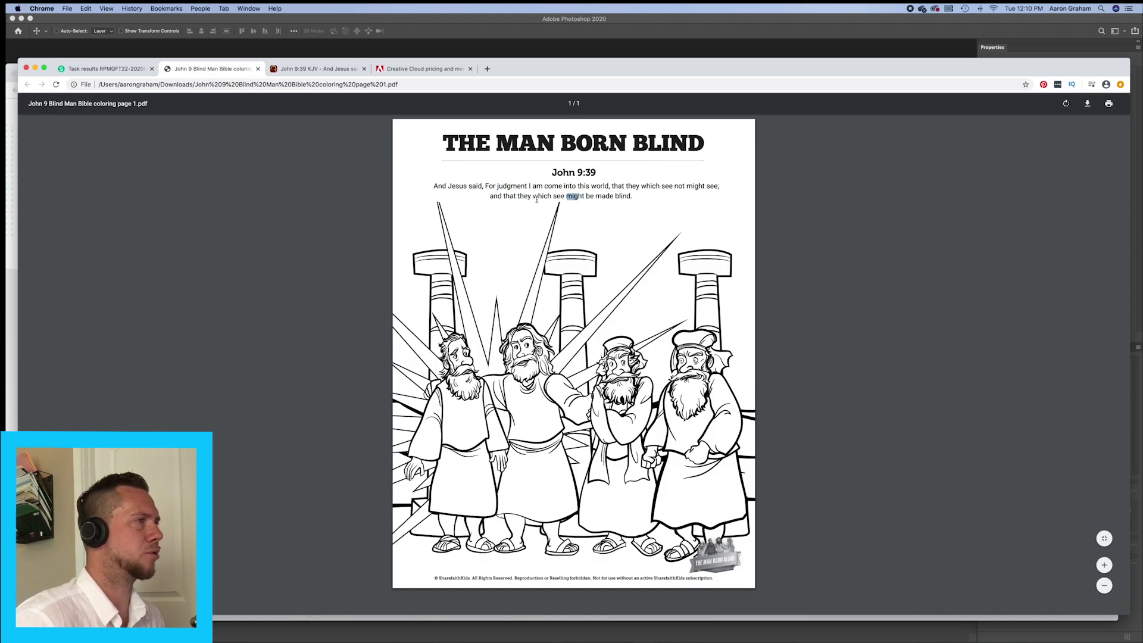